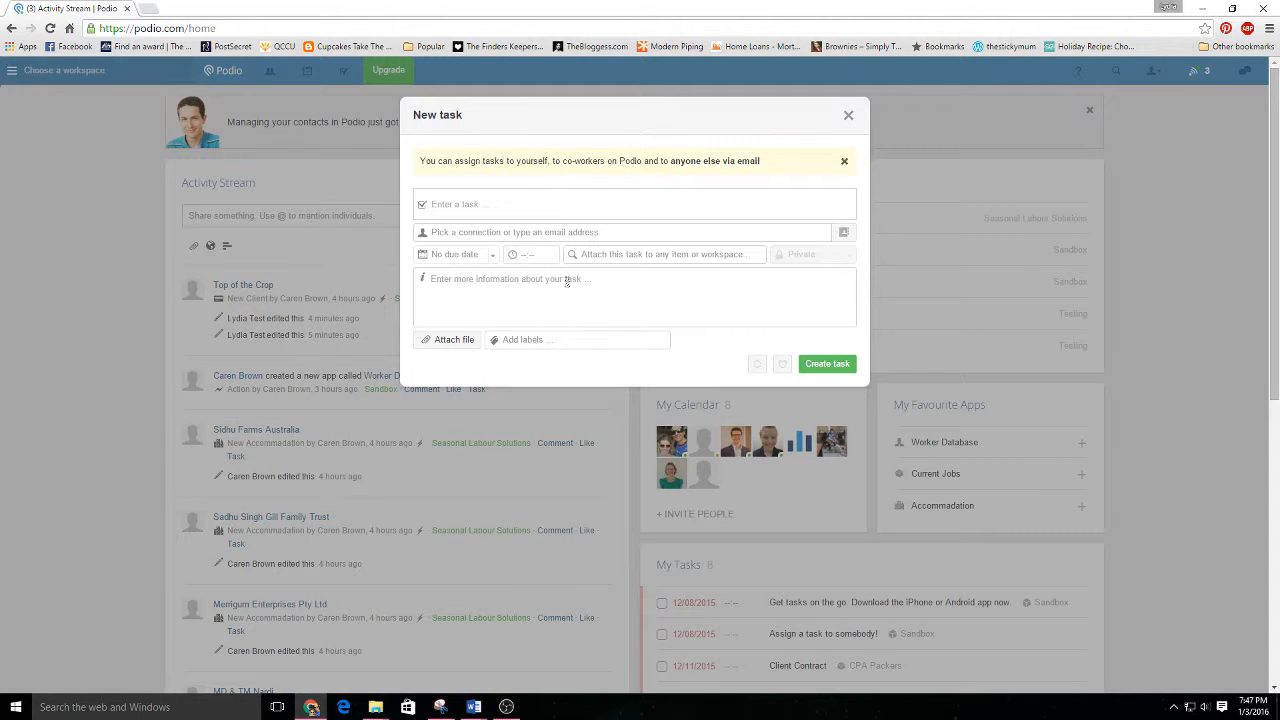
# Title the new task "Create Job Ad" and assign it to the test user from the people list.
pyautogui.click(482, 204)
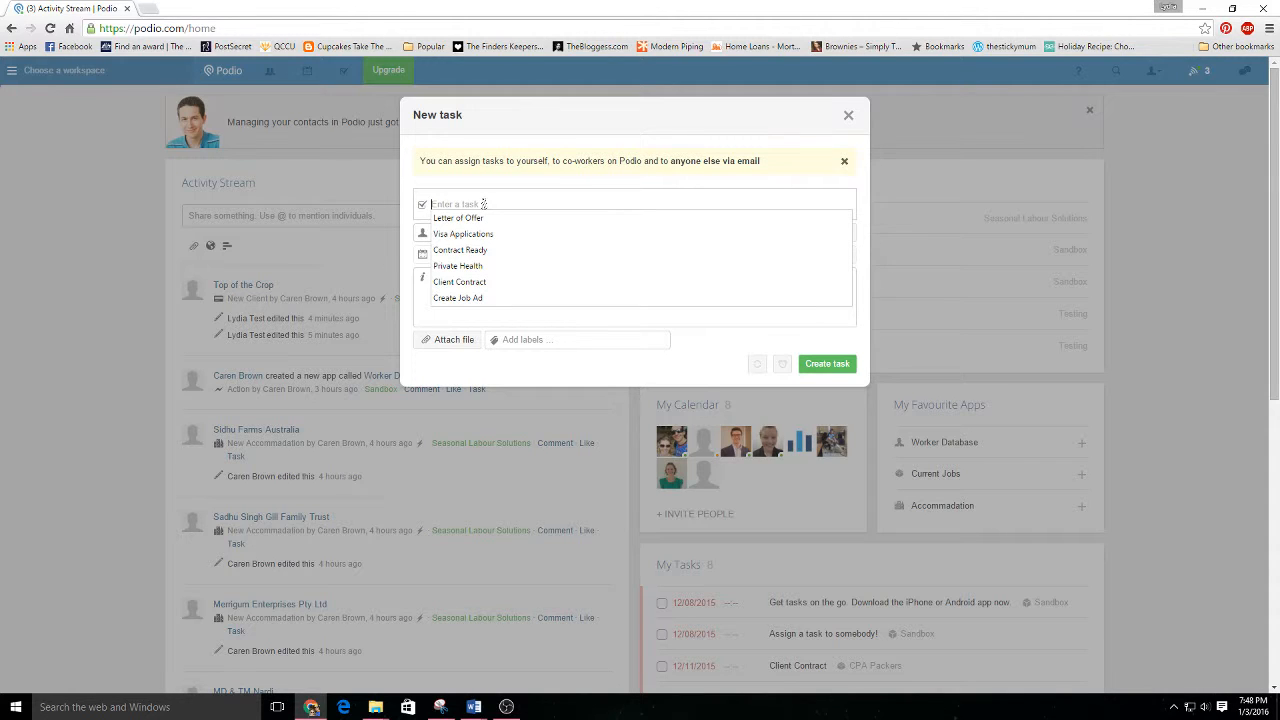
pyautogui.write('Create Job')
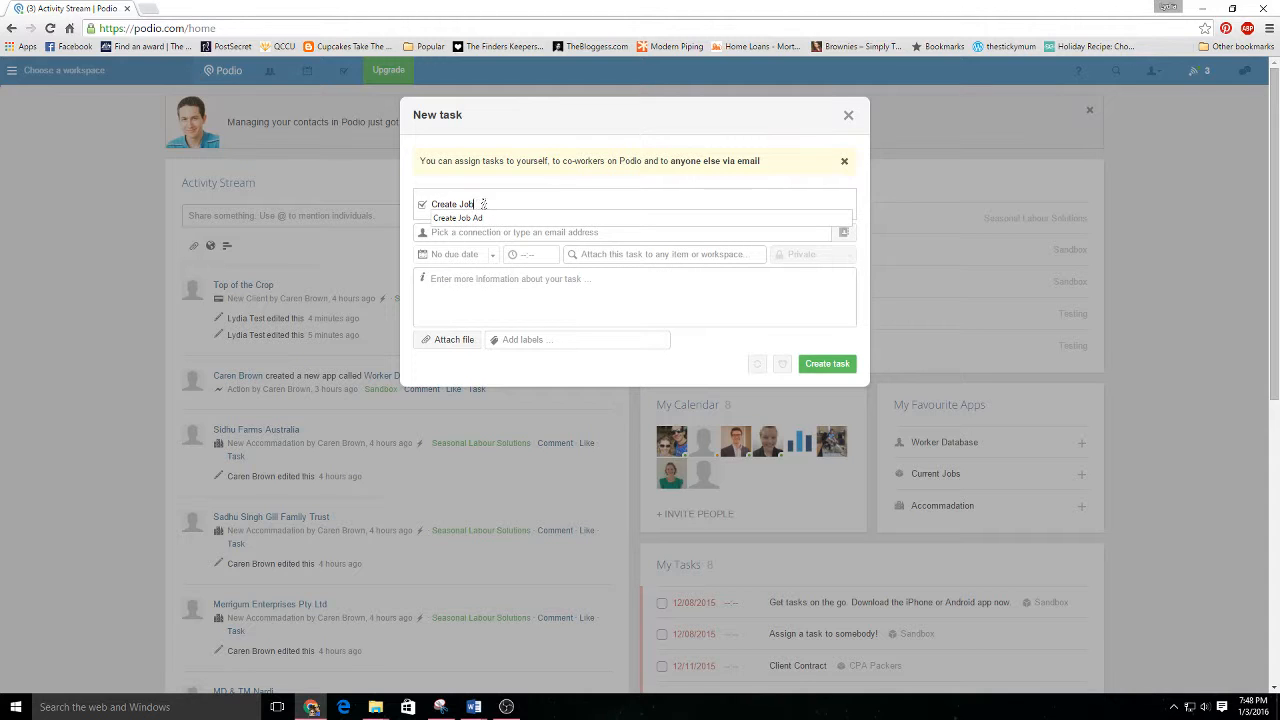
pyautogui.write(' Ad')
pyautogui.click(468, 218)
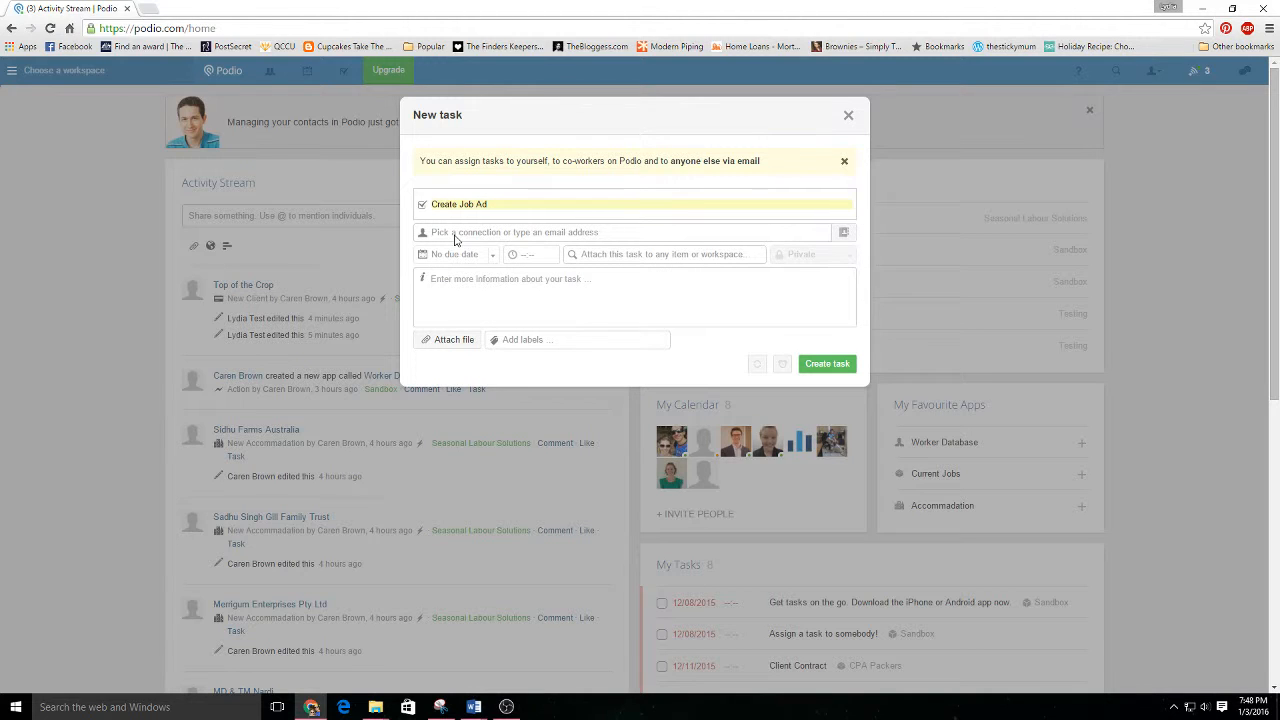
pyautogui.click(455, 235)
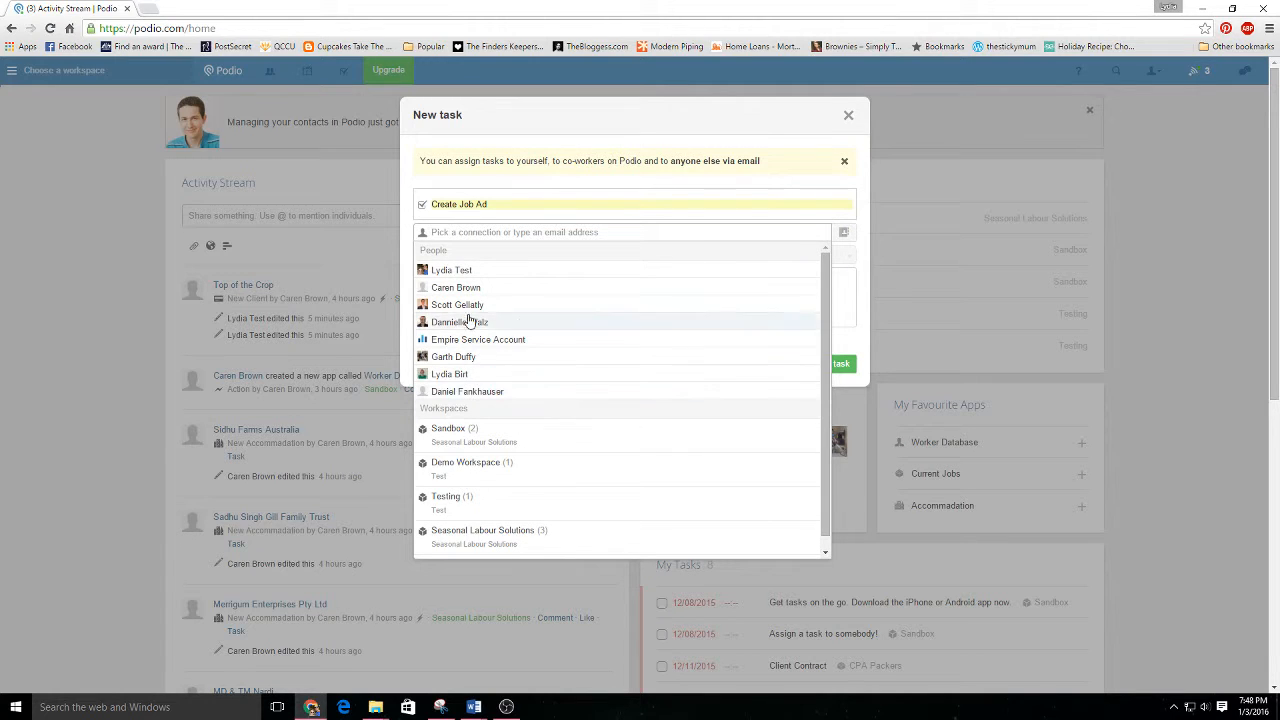
pyautogui.click(451, 274)
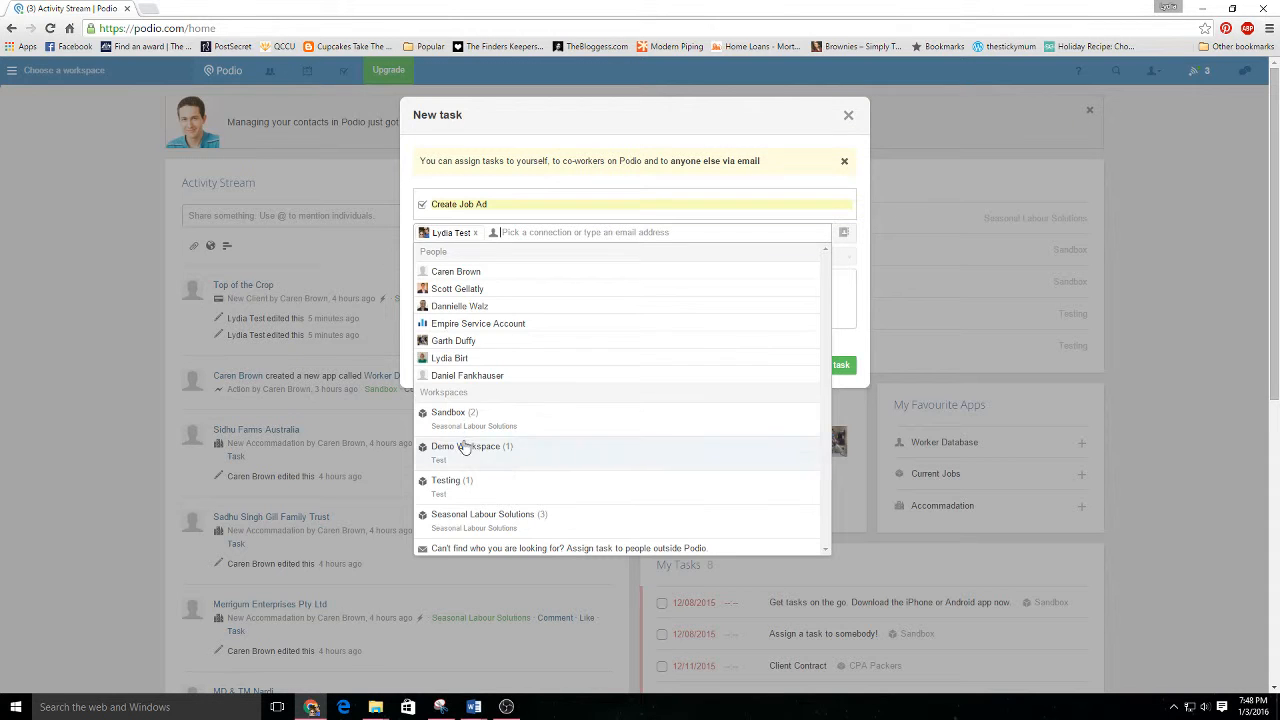
pyautogui.click(419, 186)
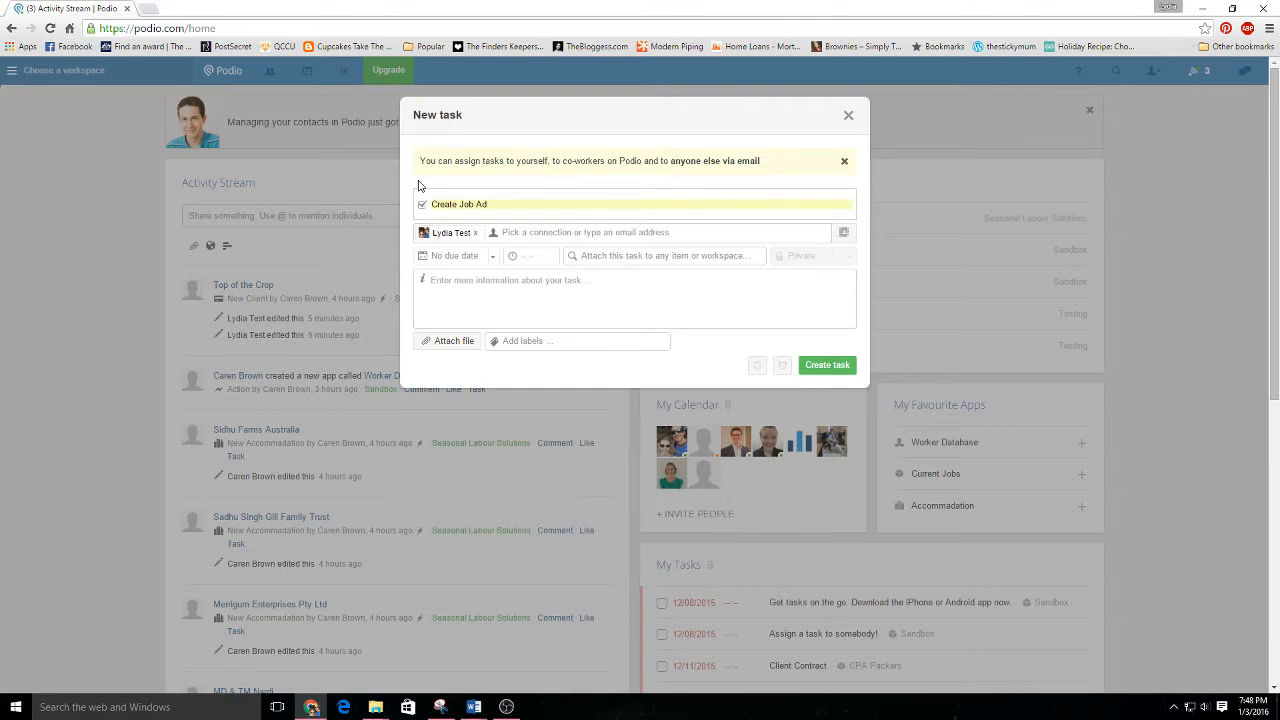
# Give the task a custom due date of 01/20/2016 and look at the workspaces it could be attached to.
pyautogui.click(494, 261)
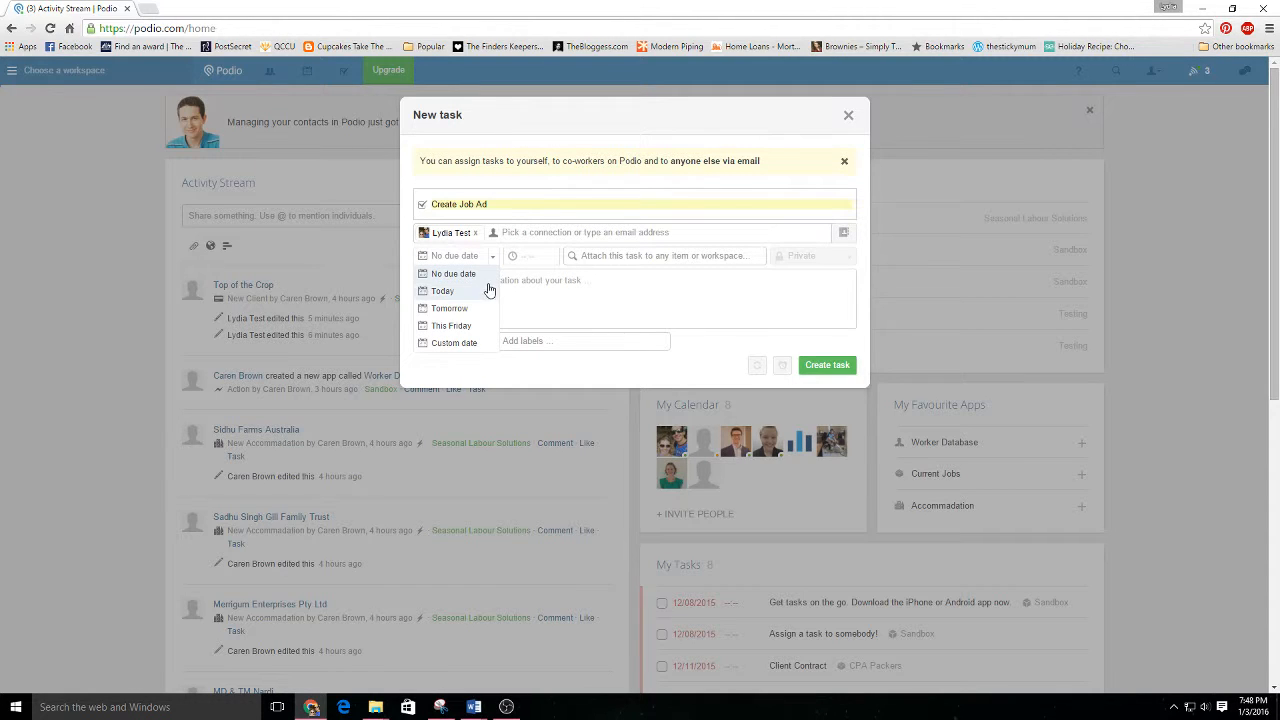
pyautogui.click(452, 344)
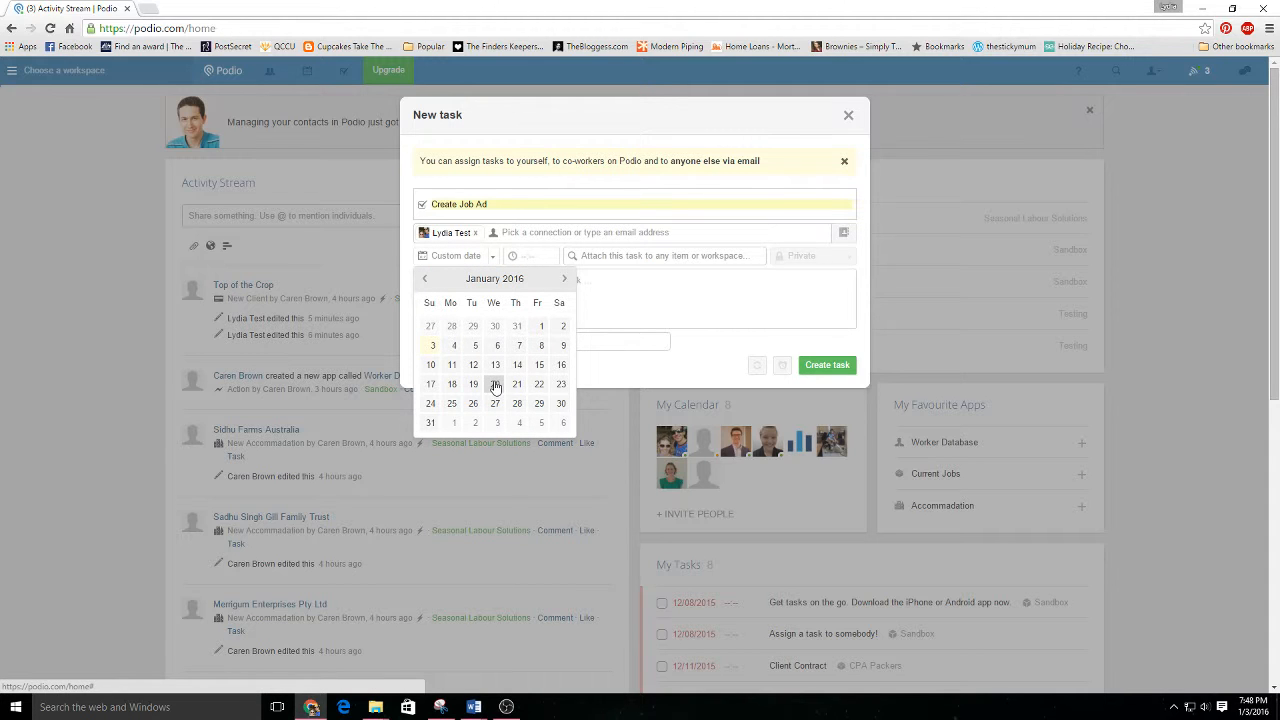
pyautogui.click(494, 384)
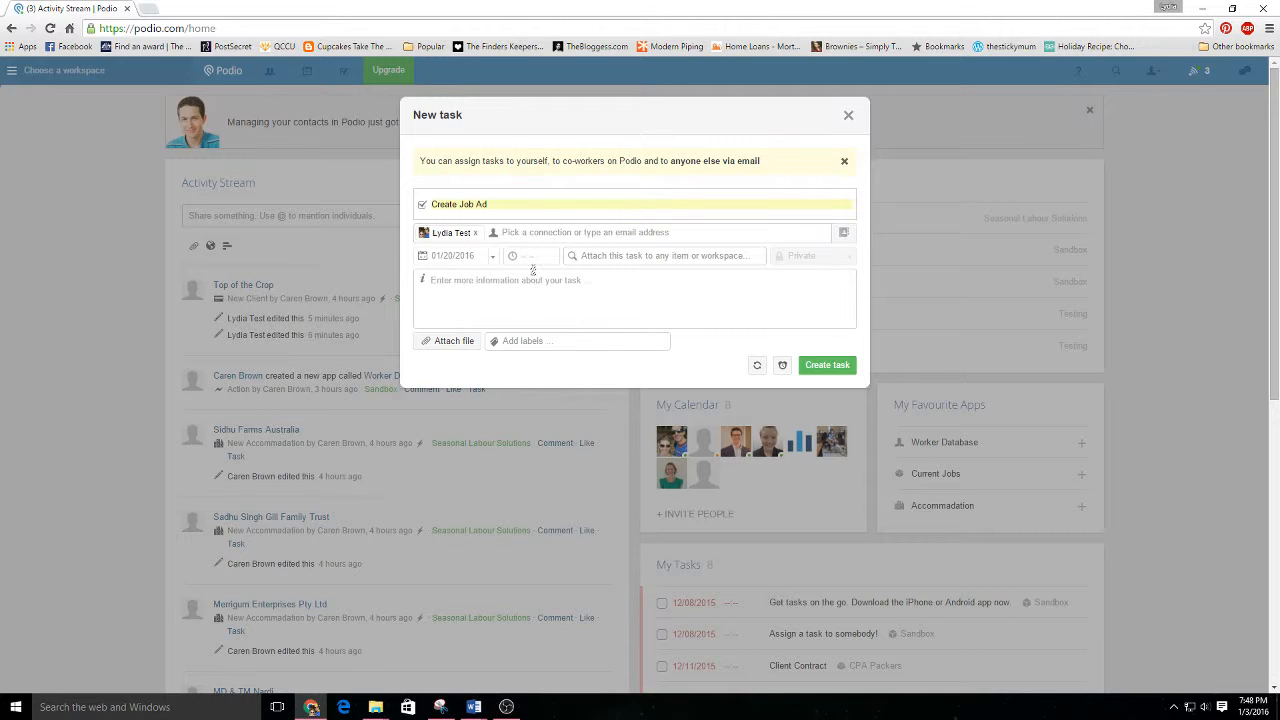
pyautogui.click(600, 258)
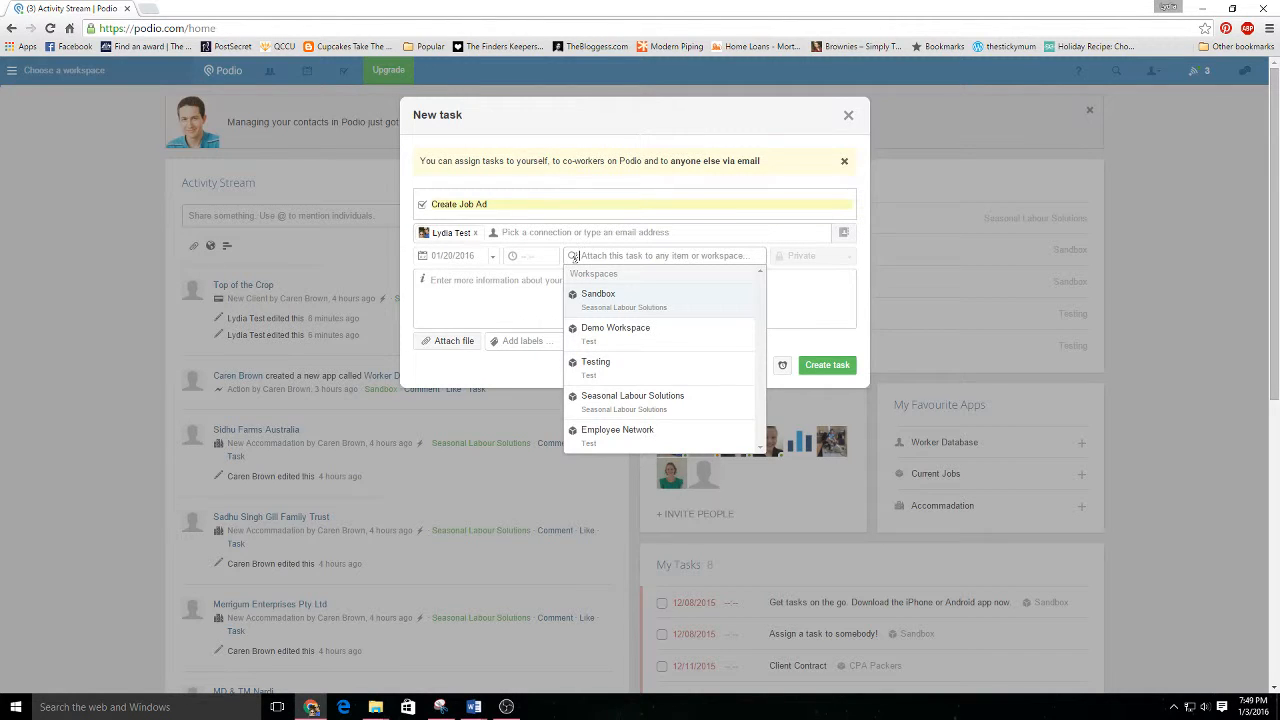
pyautogui.click(493, 291)
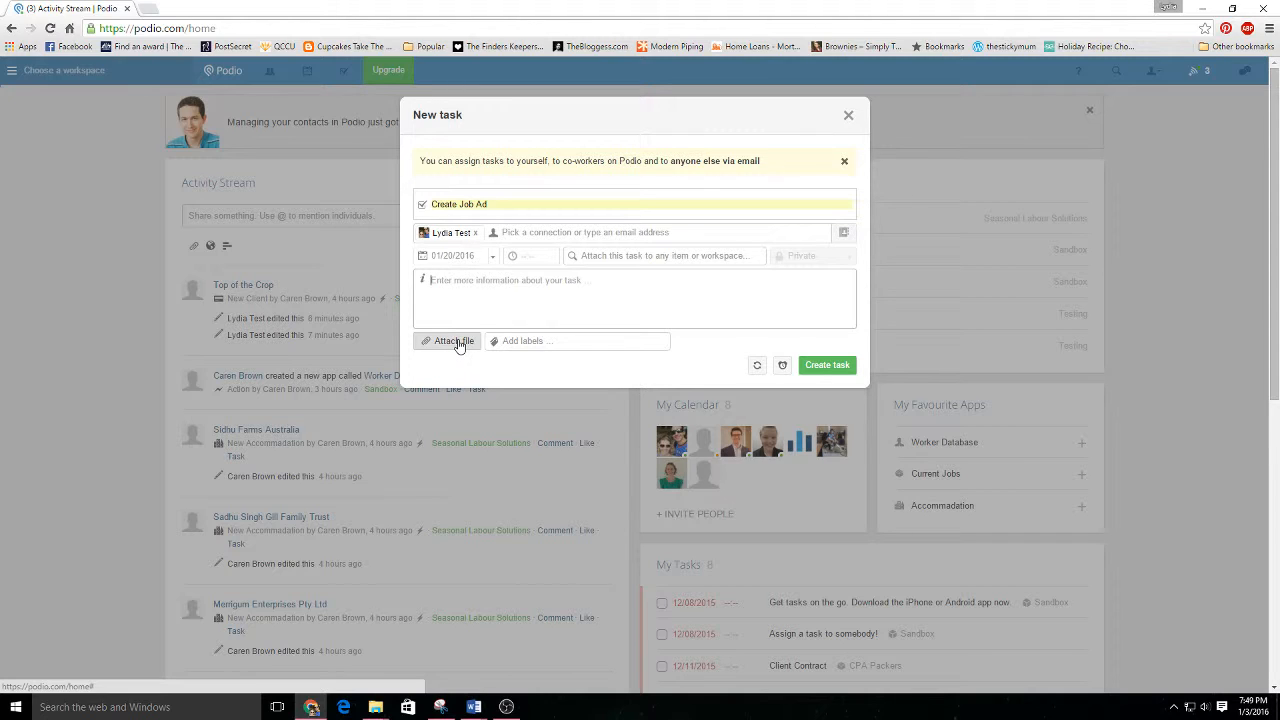
# Set the task to repeat monthly, every 1 month.
pyautogui.click(758, 366)
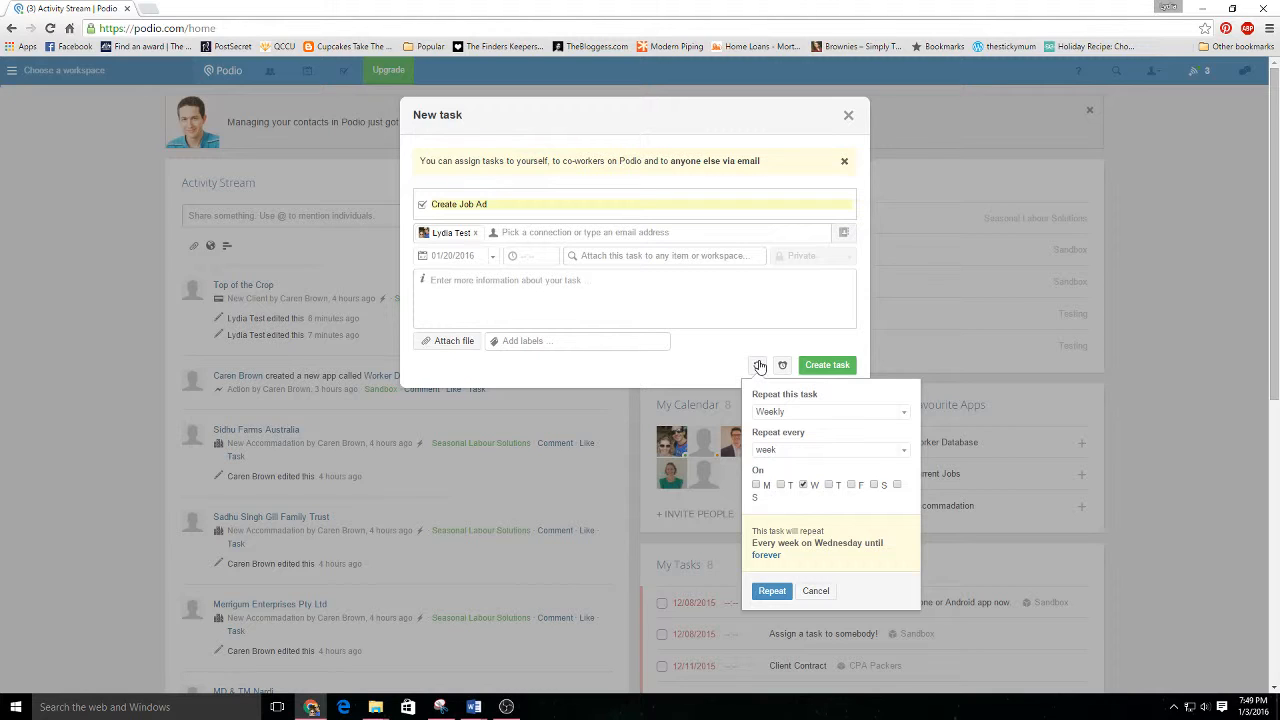
pyautogui.click(899, 416)
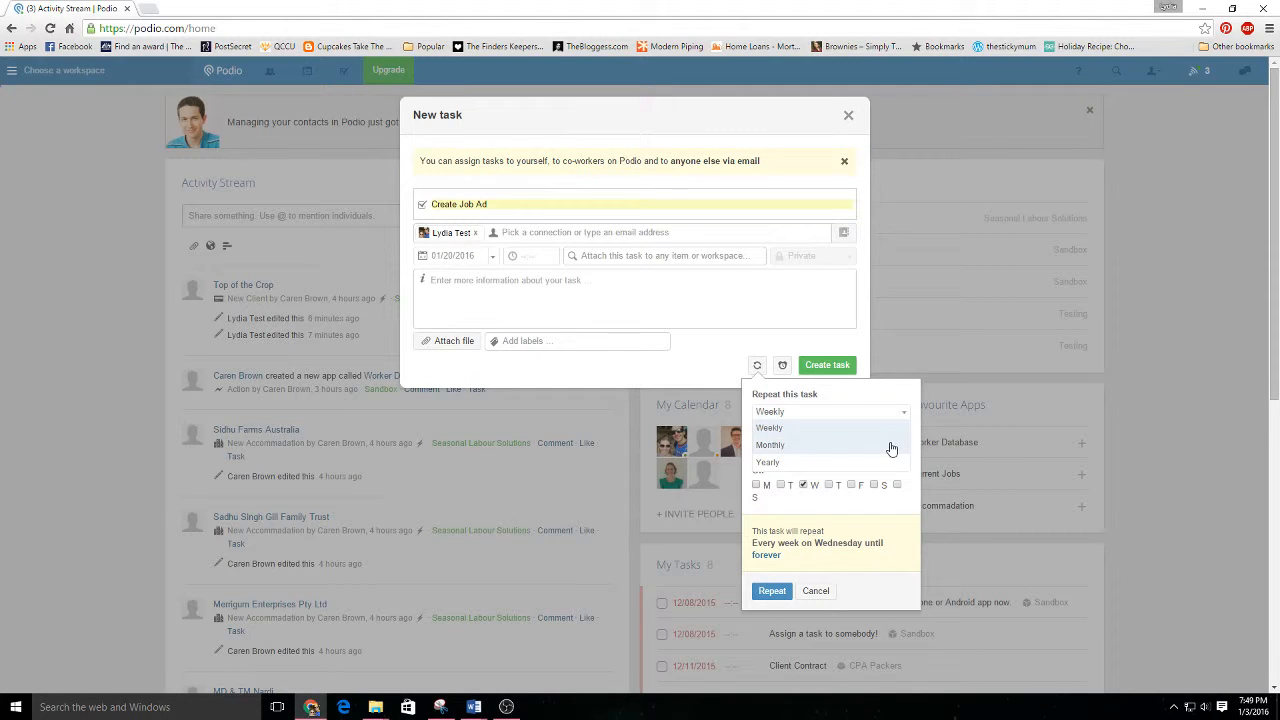
pyautogui.click(771, 445)
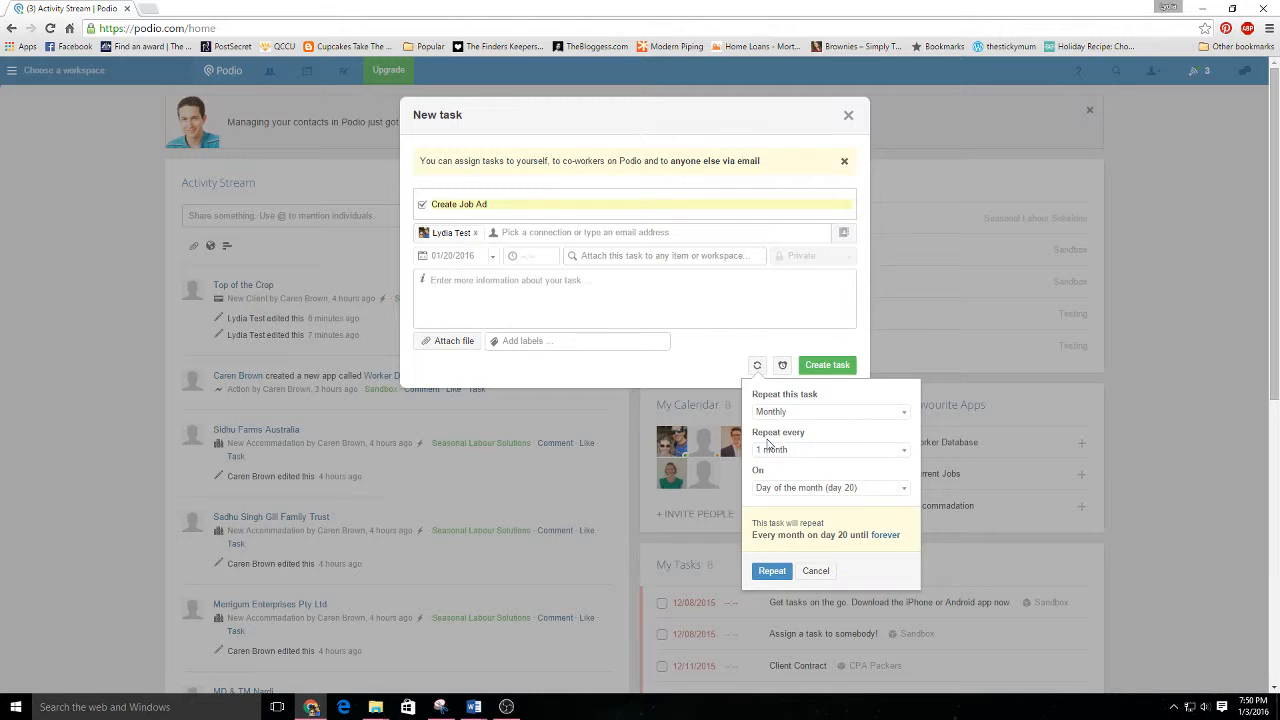
pyautogui.click(771, 447)
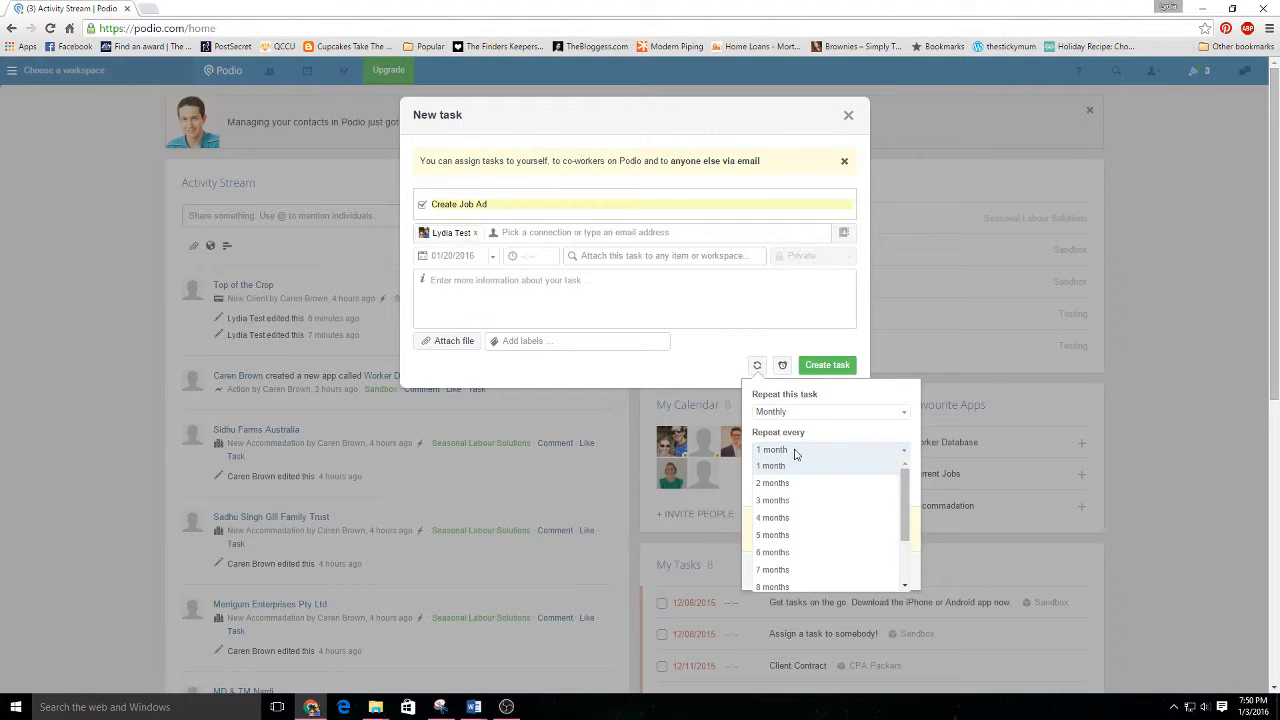
pyautogui.click(795, 466)
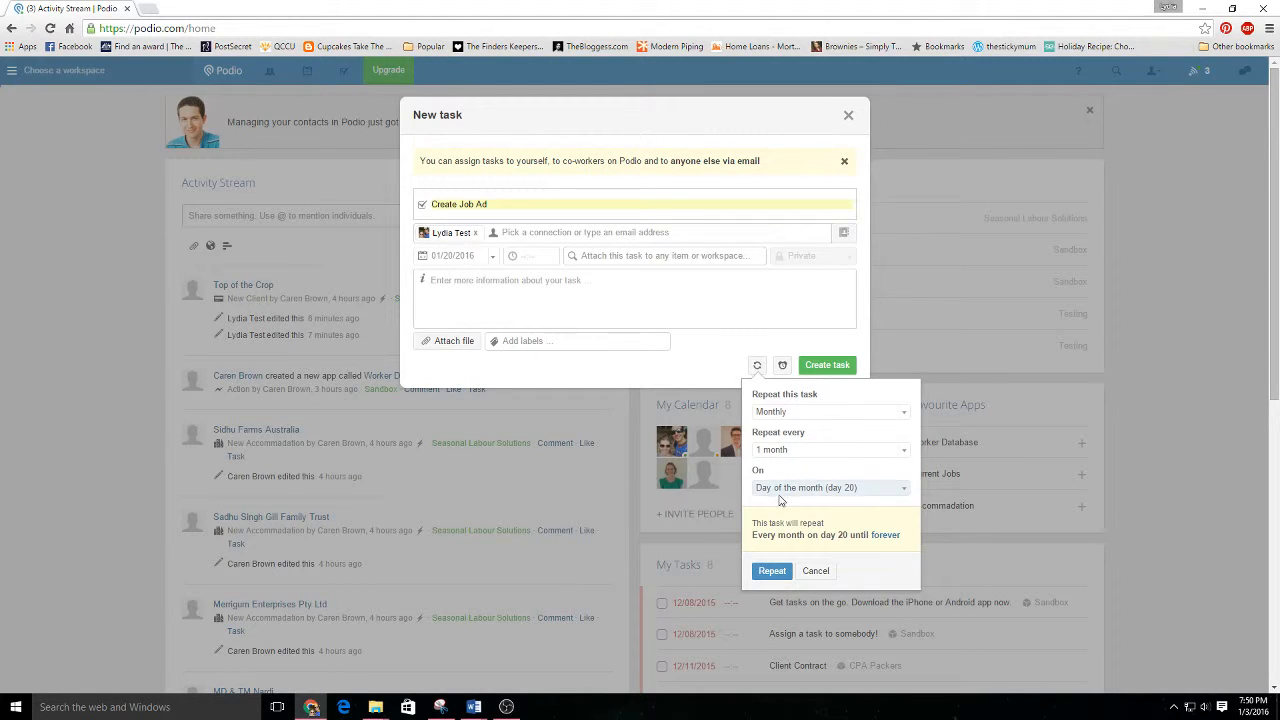
# Limit the monthly repetition to end on 04/20/2016 and apply the repeat settings.
pyautogui.click(889, 536)
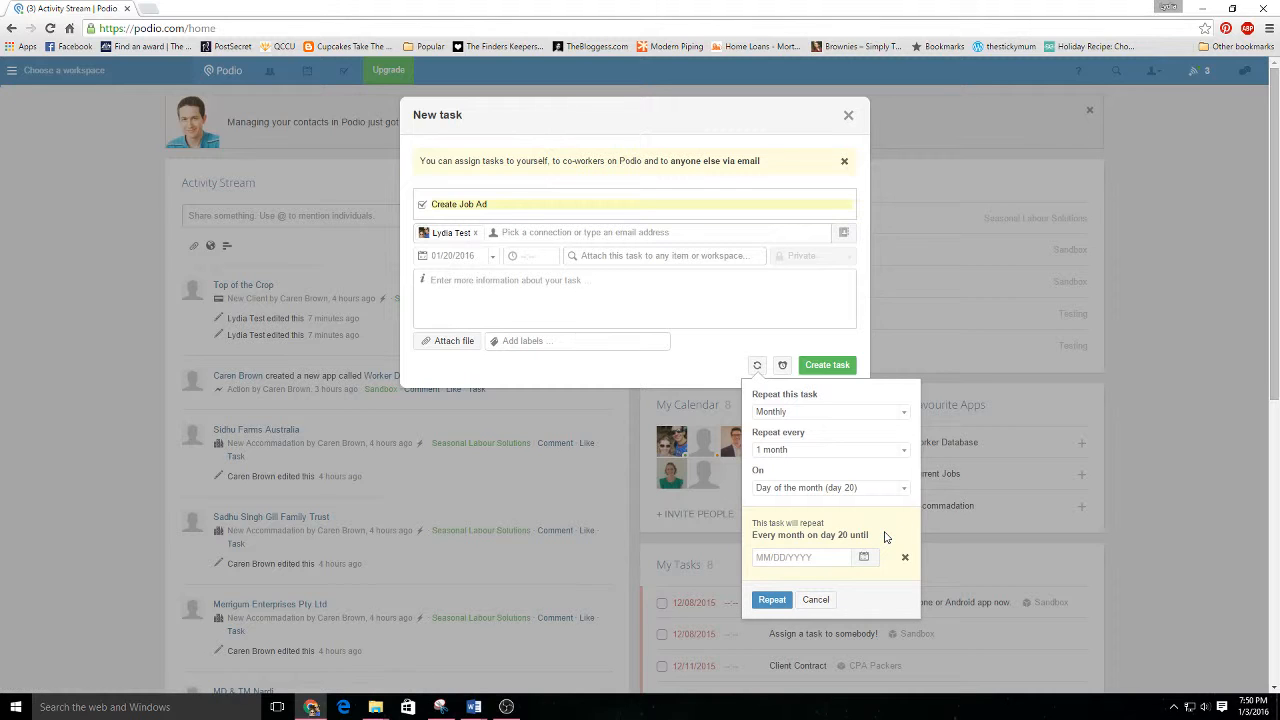
pyautogui.click(863, 557)
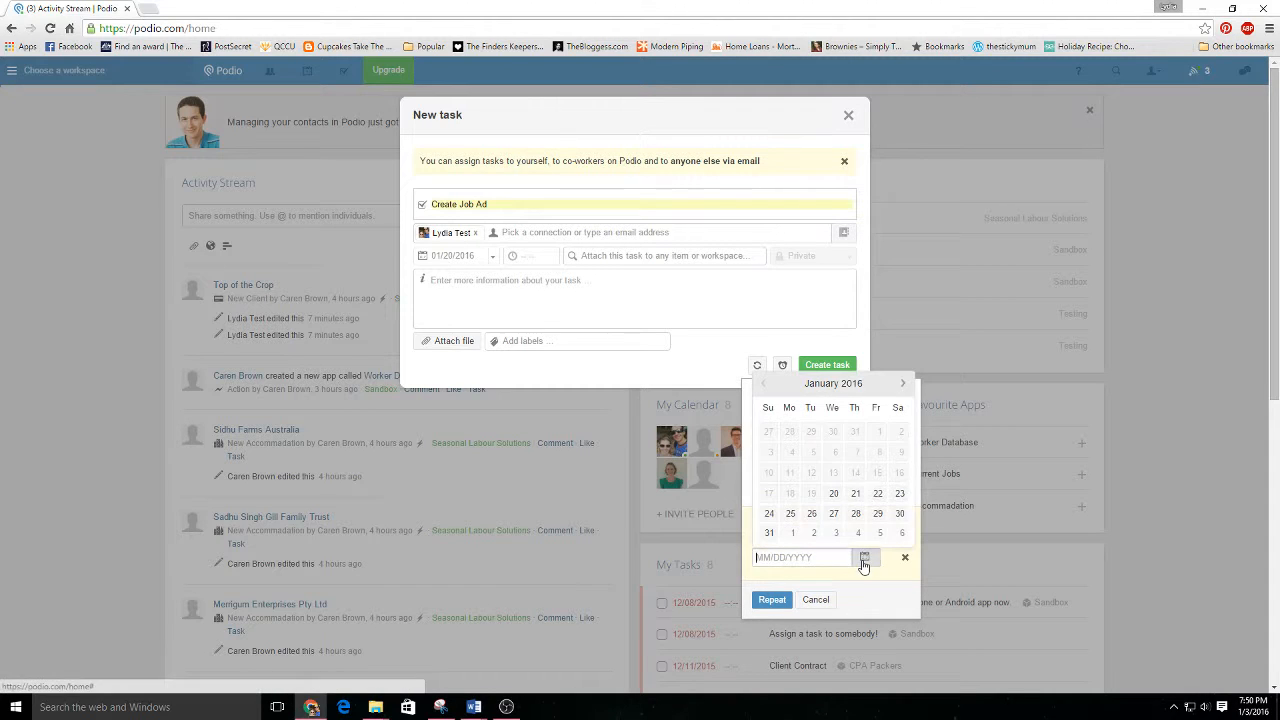
pyautogui.click(902, 384)
pyautogui.click(902, 384)
pyautogui.click(902, 384)
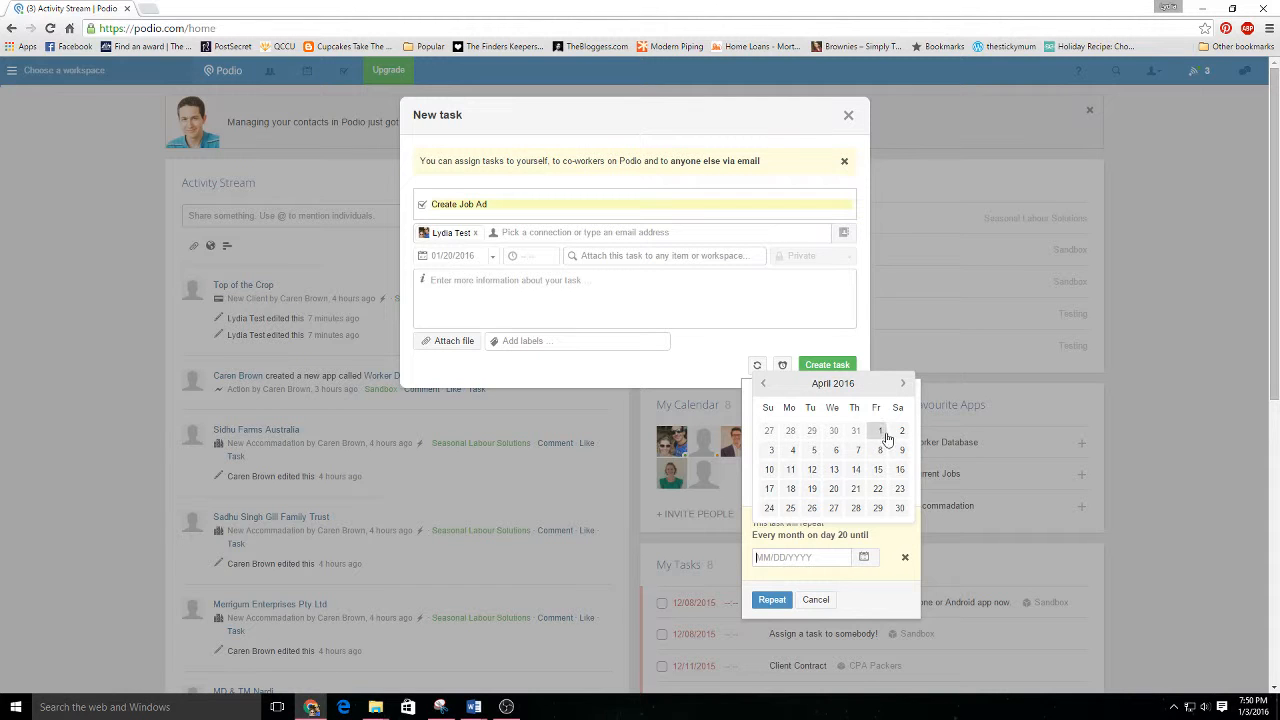
pyautogui.click(833, 489)
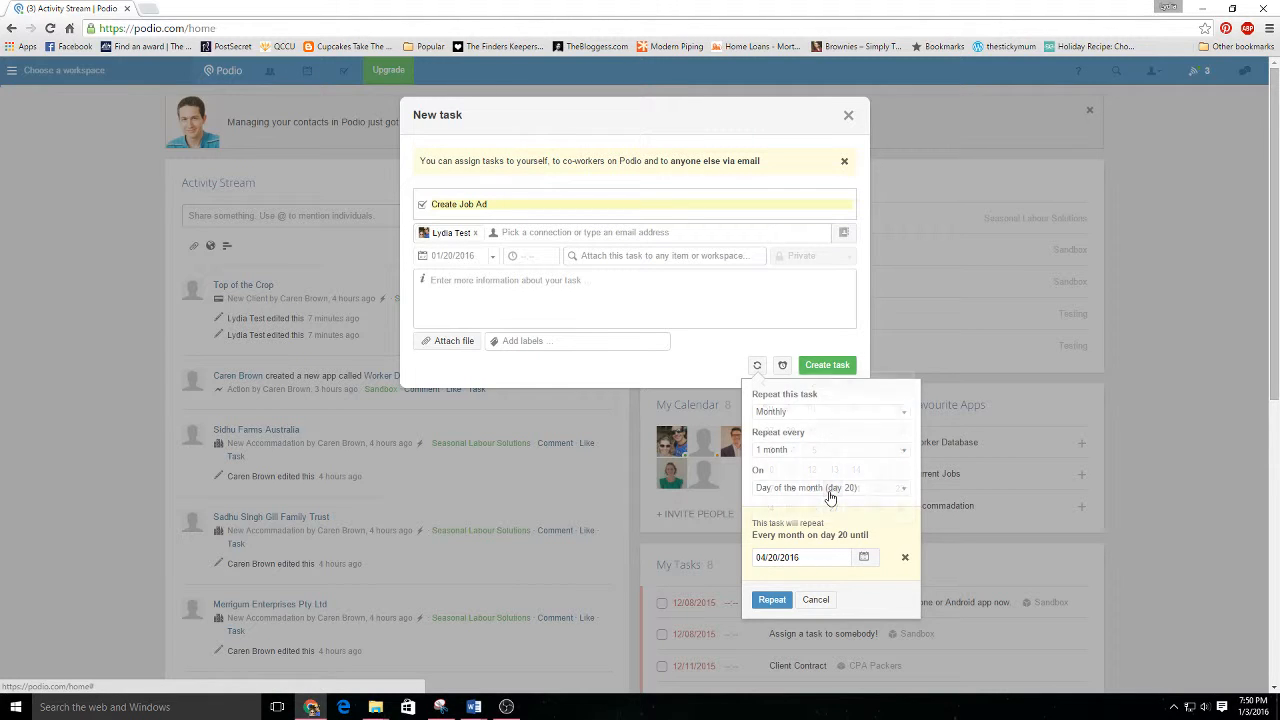
pyautogui.click(771, 600)
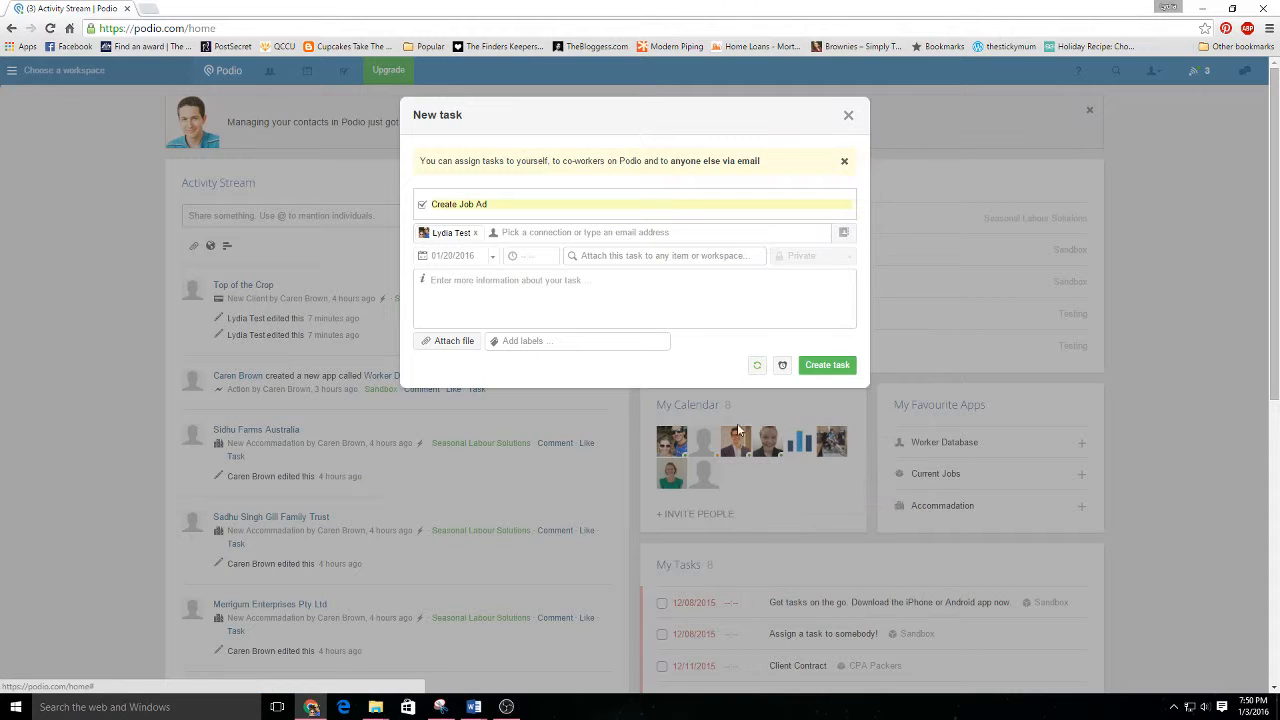
# Stop the task's monthly repetition.
pyautogui.click(758, 366)
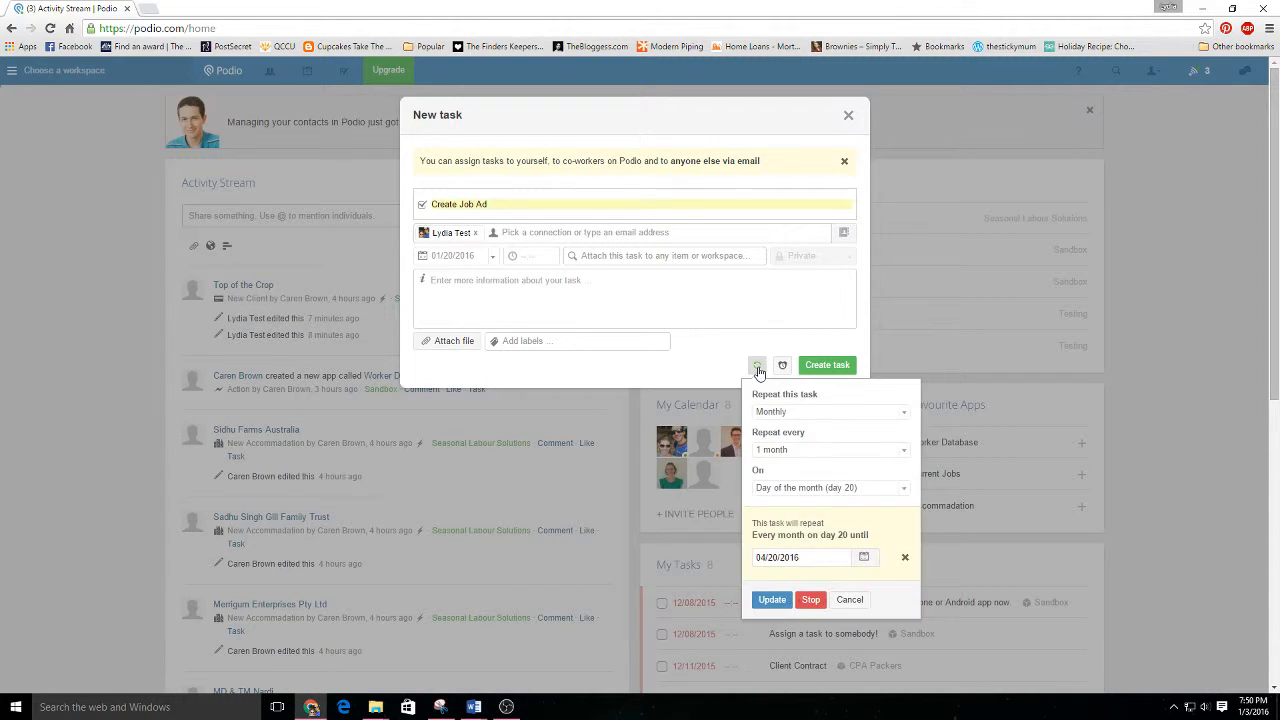
pyautogui.click(806, 603)
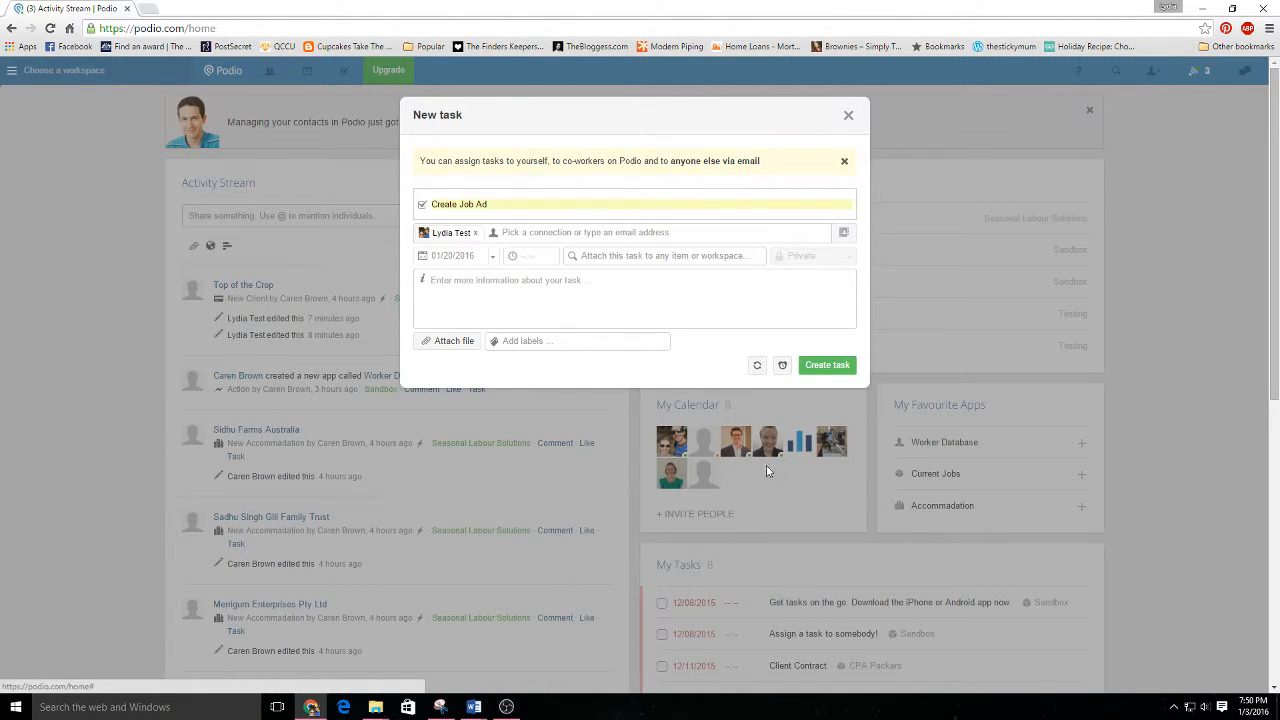
# Add a reminder to the task for 30 minutes before it is due.
pyautogui.click(783, 367)
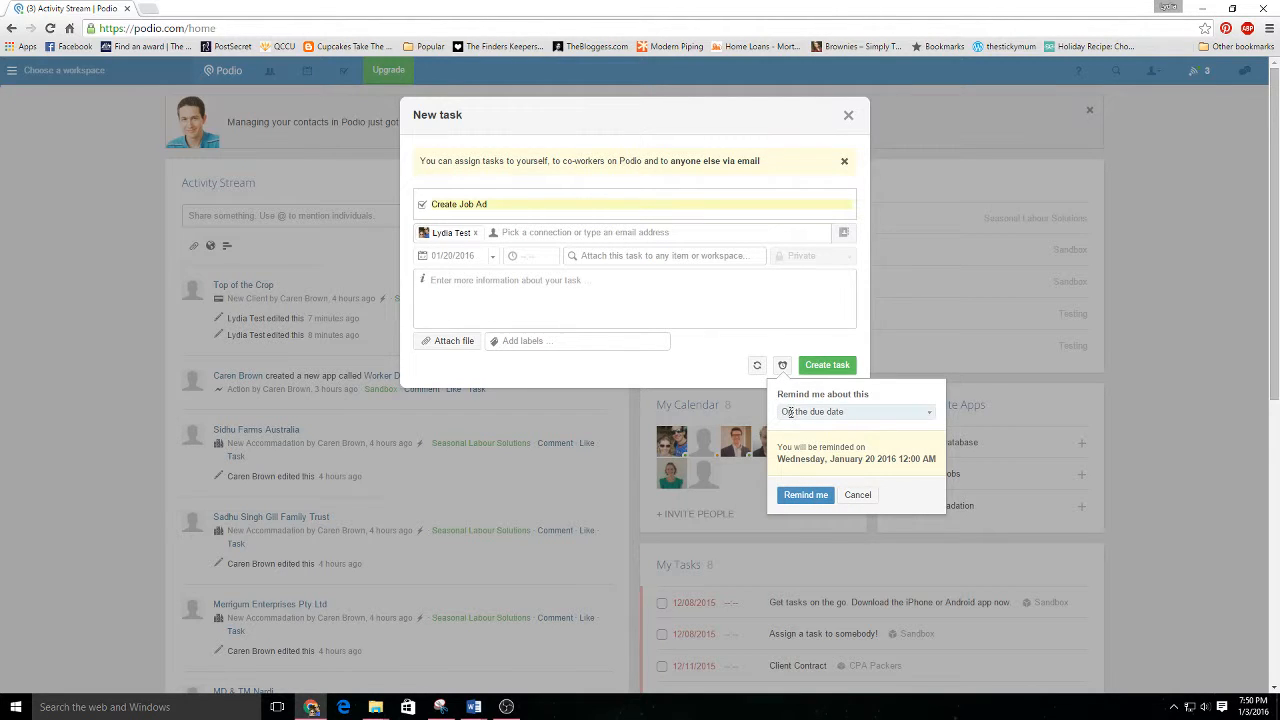
pyautogui.click(925, 415)
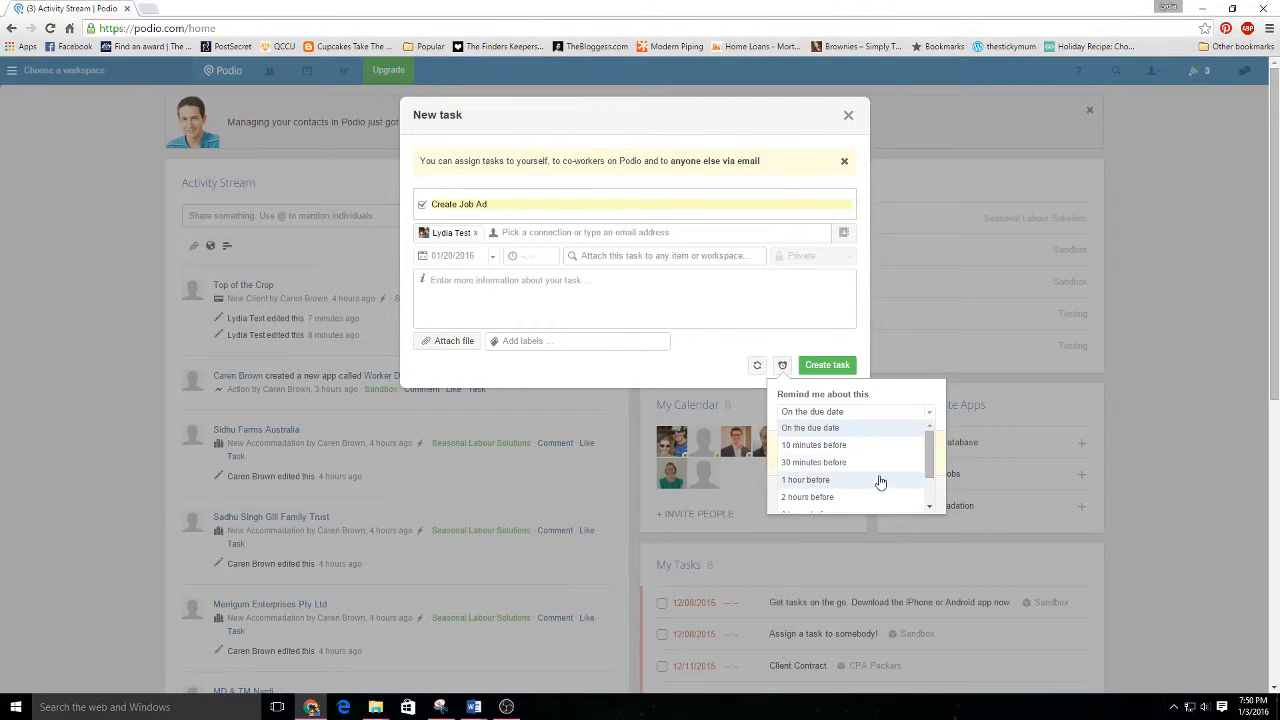
pyautogui.scroll(-1, 878, 489)
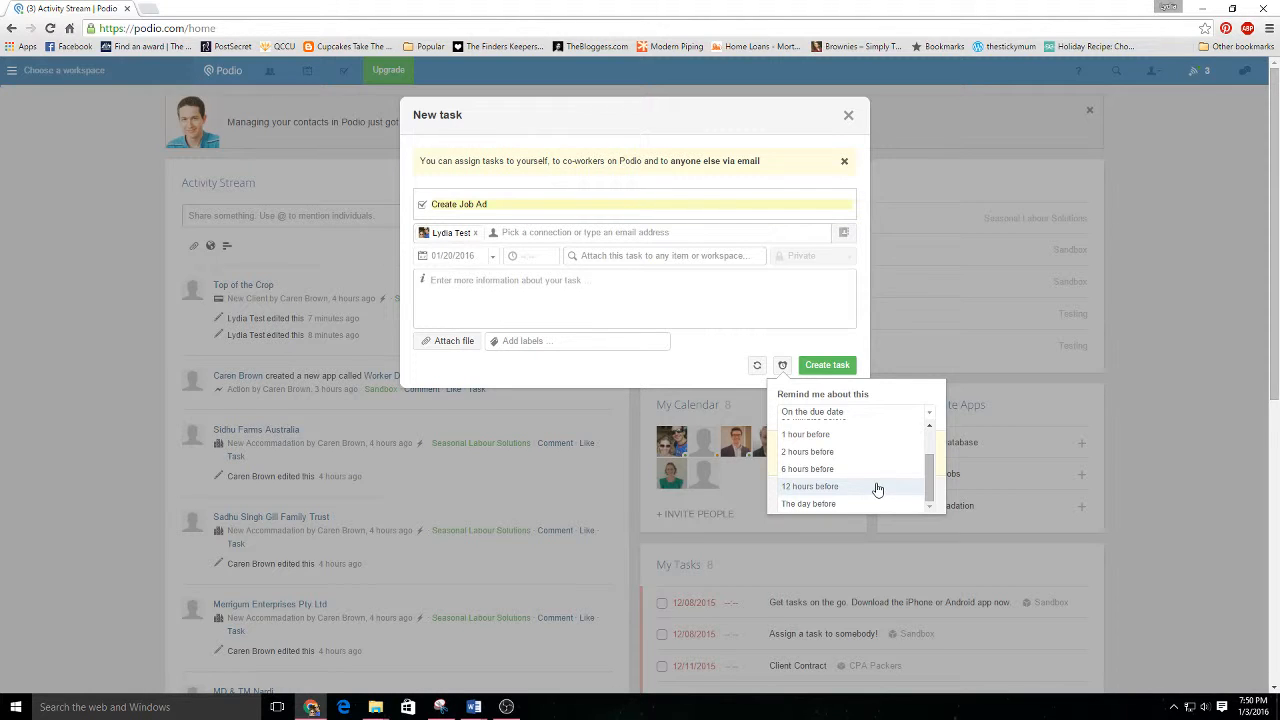
pyautogui.scroll(-1, 877, 489)
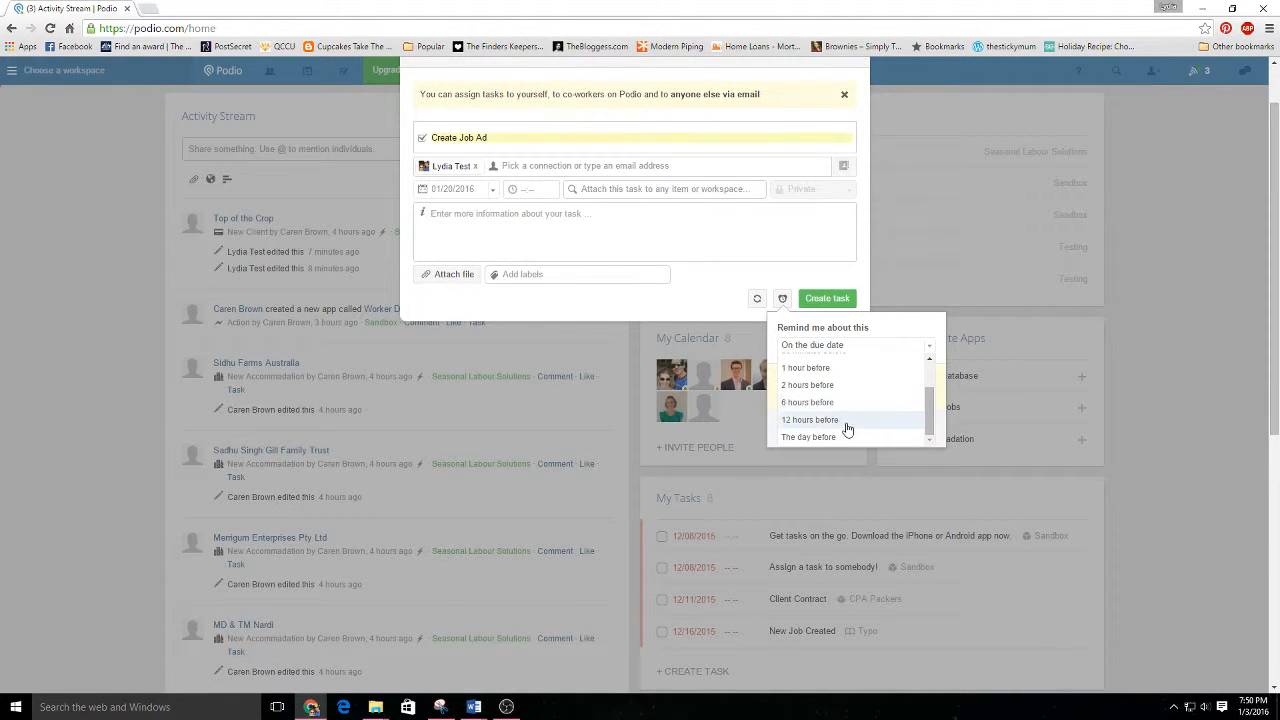
pyautogui.scroll(2, 815, 365)
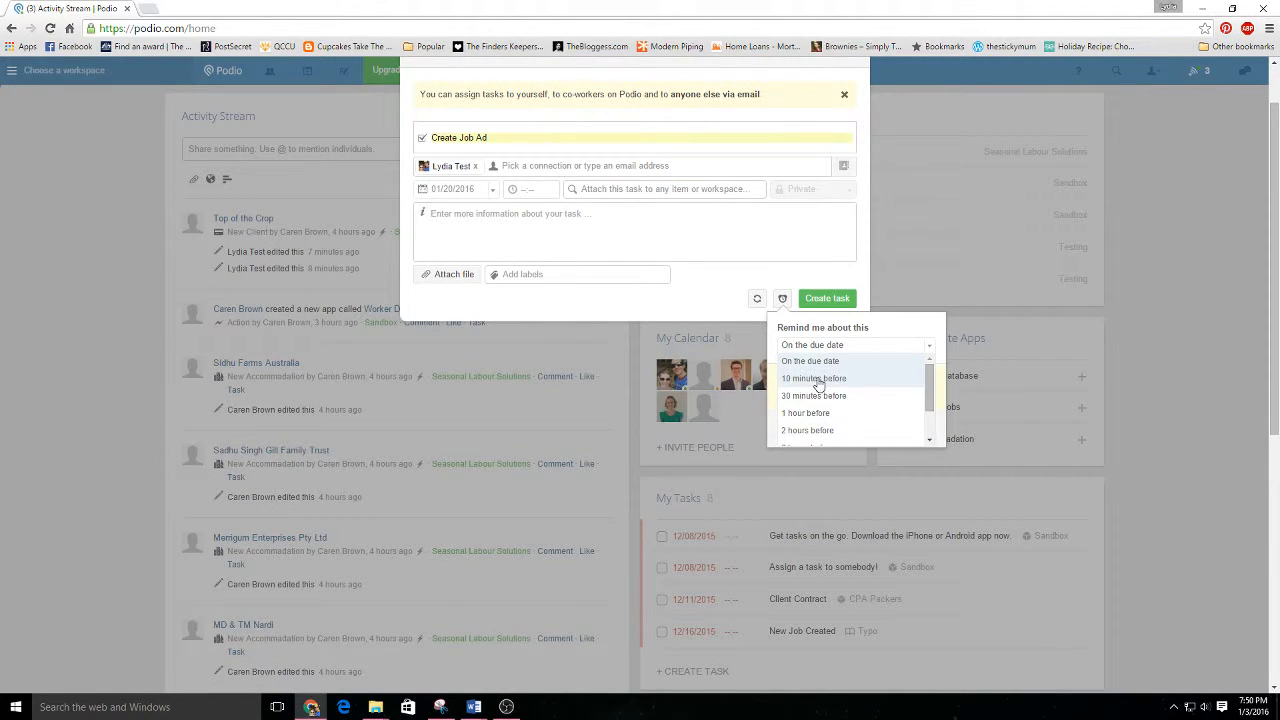
pyautogui.click(821, 394)
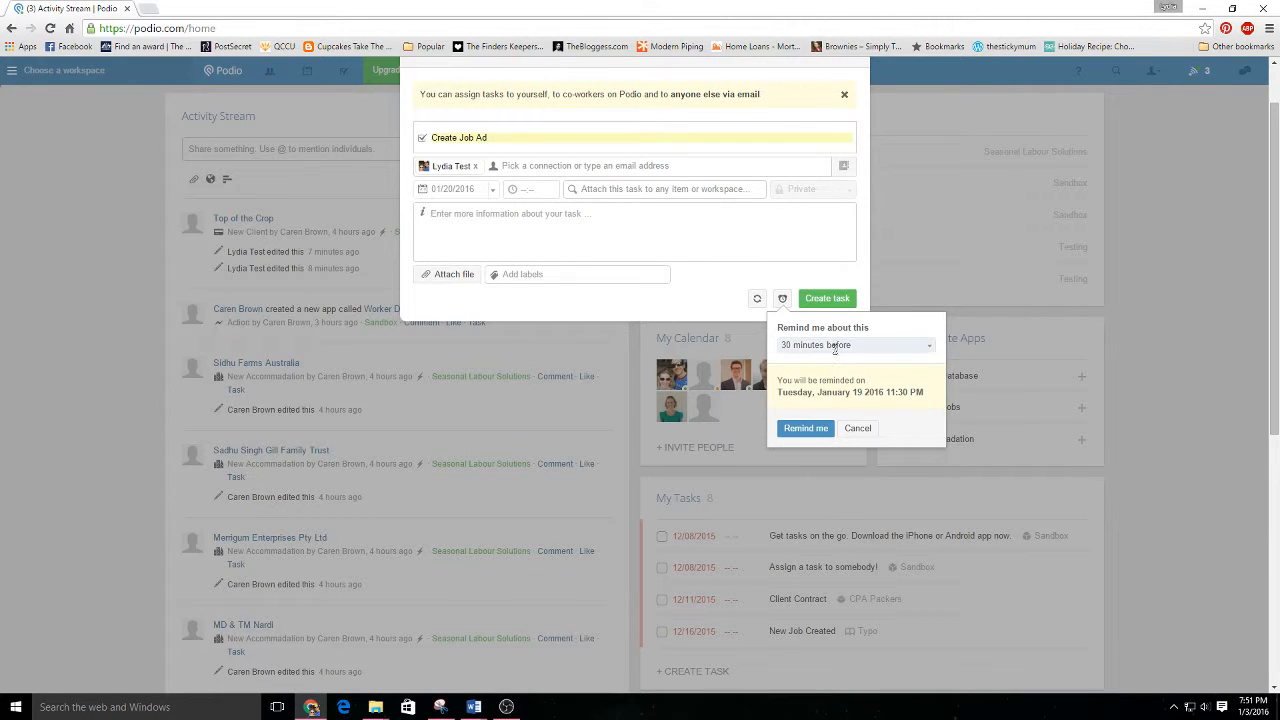
pyautogui.click(802, 434)
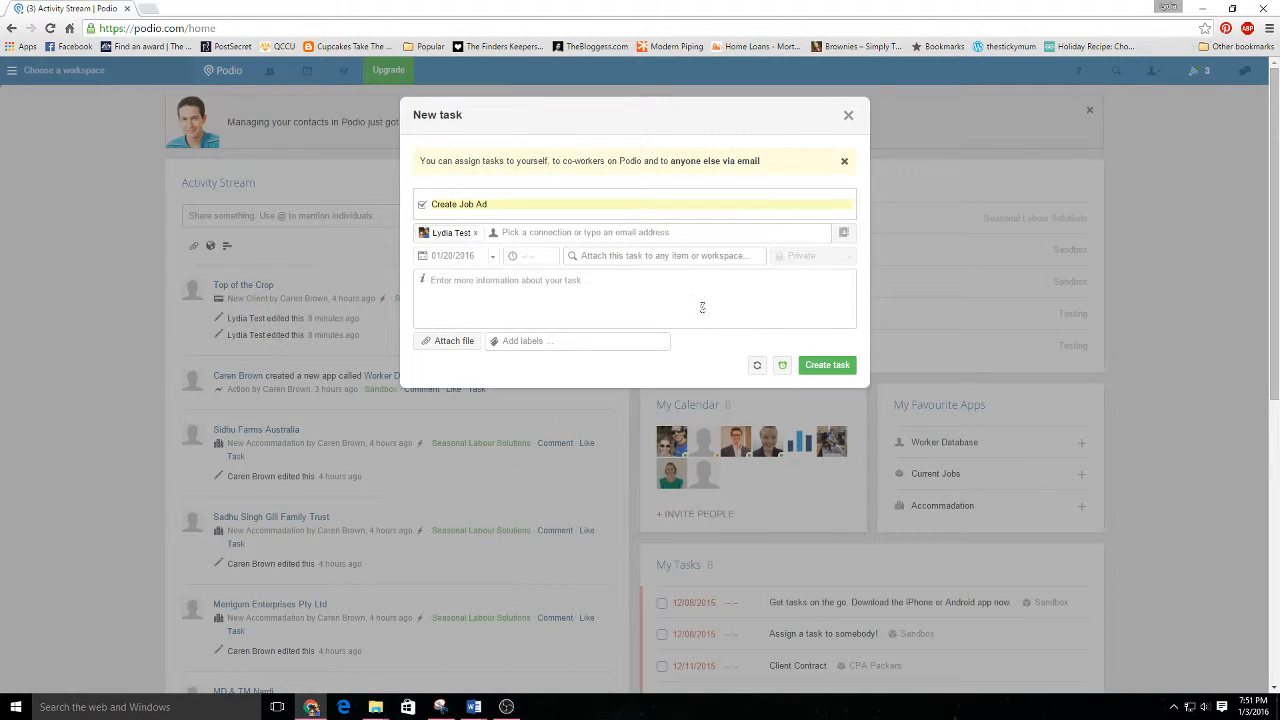
# Remove the 30-minute reminder from the task.
pyautogui.moveTo(784, 370)
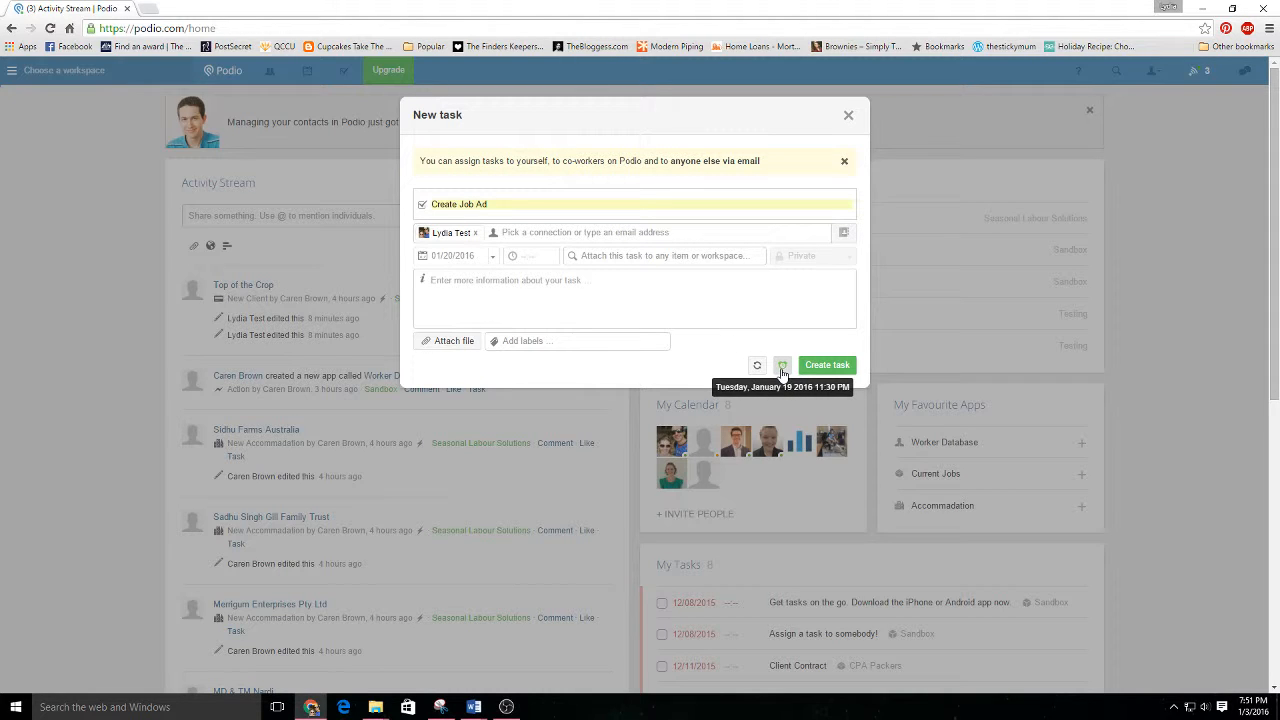
pyautogui.click(783, 368)
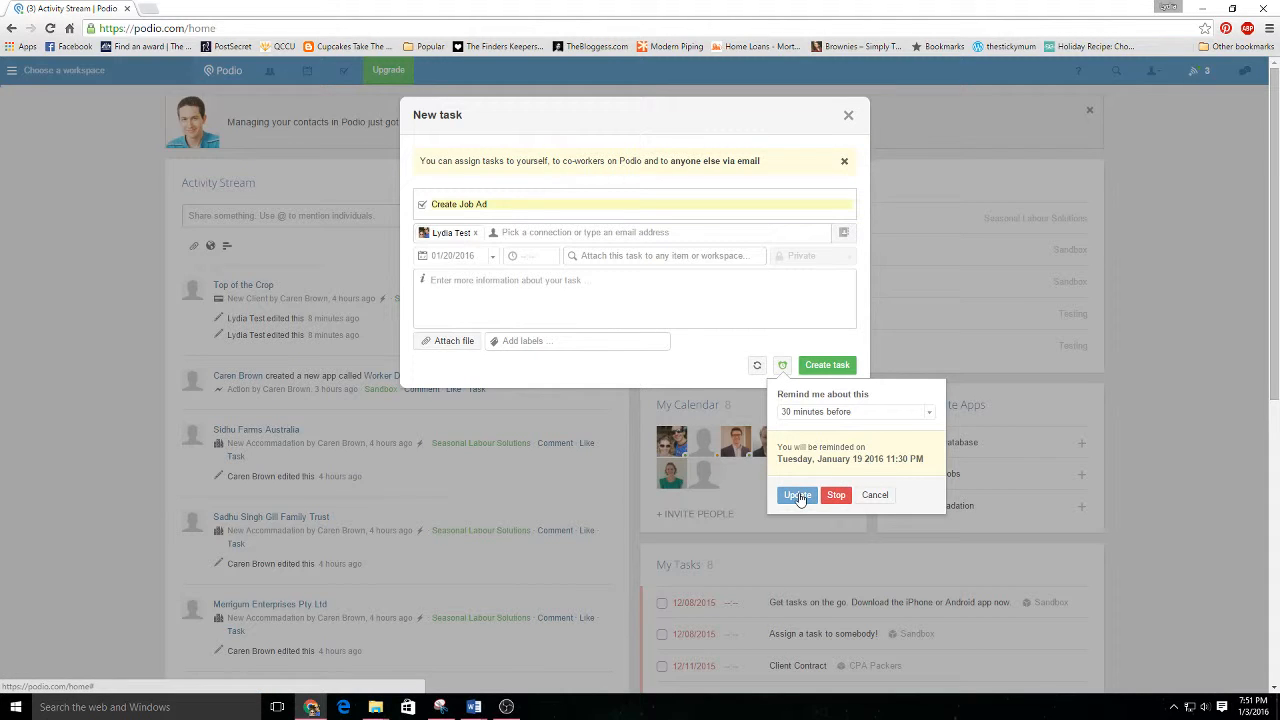
pyautogui.click(834, 495)
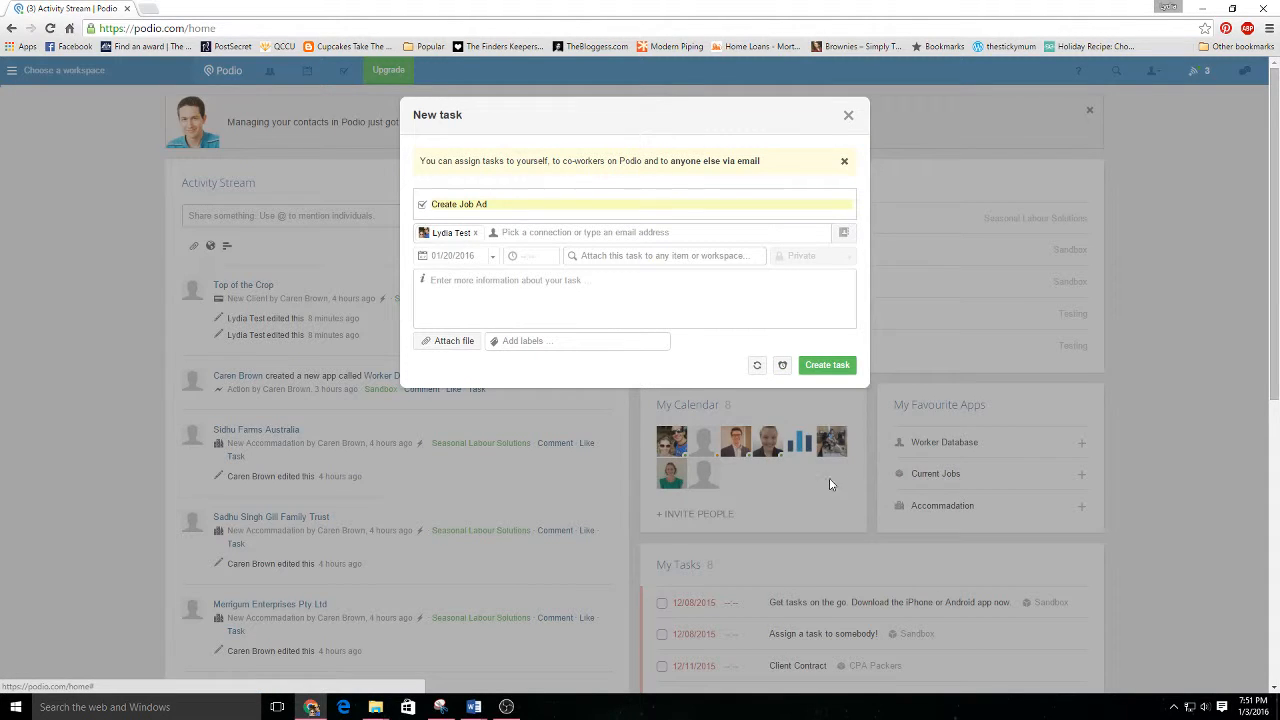
# Create the Create Job Ad task and open the overview of my tasks.
pyautogui.click(827, 368)
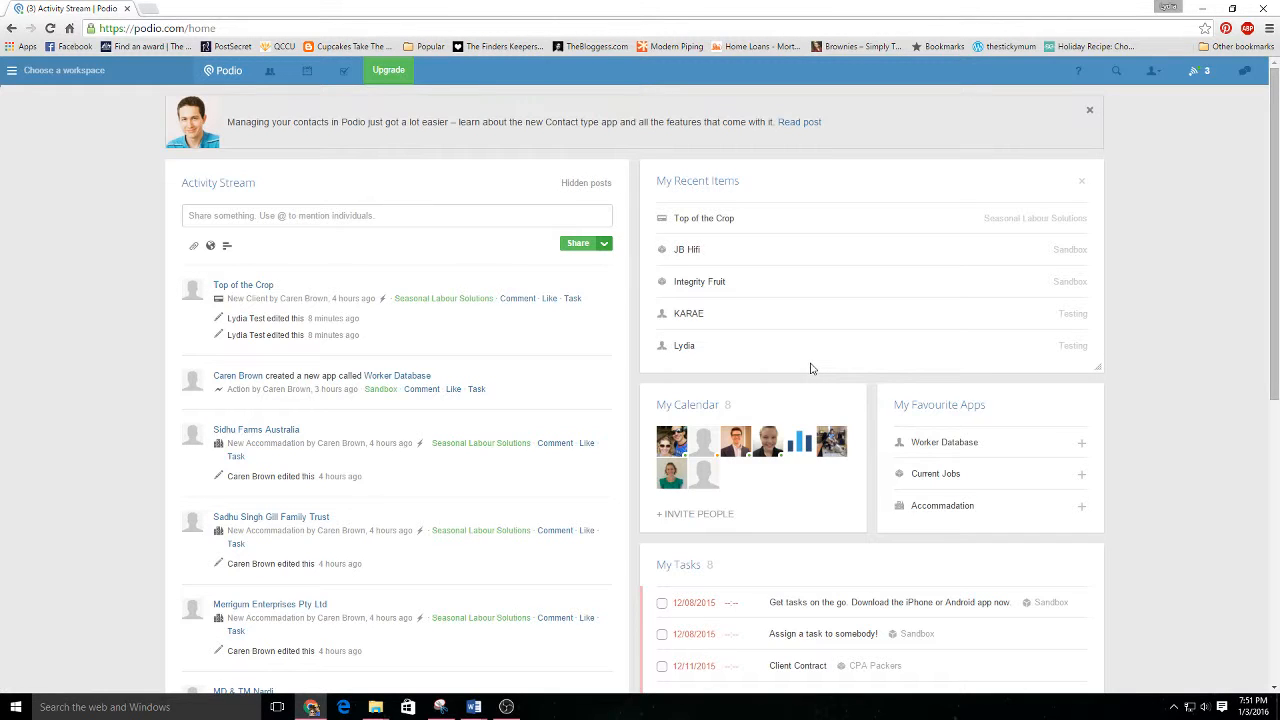
pyautogui.click(343, 75)
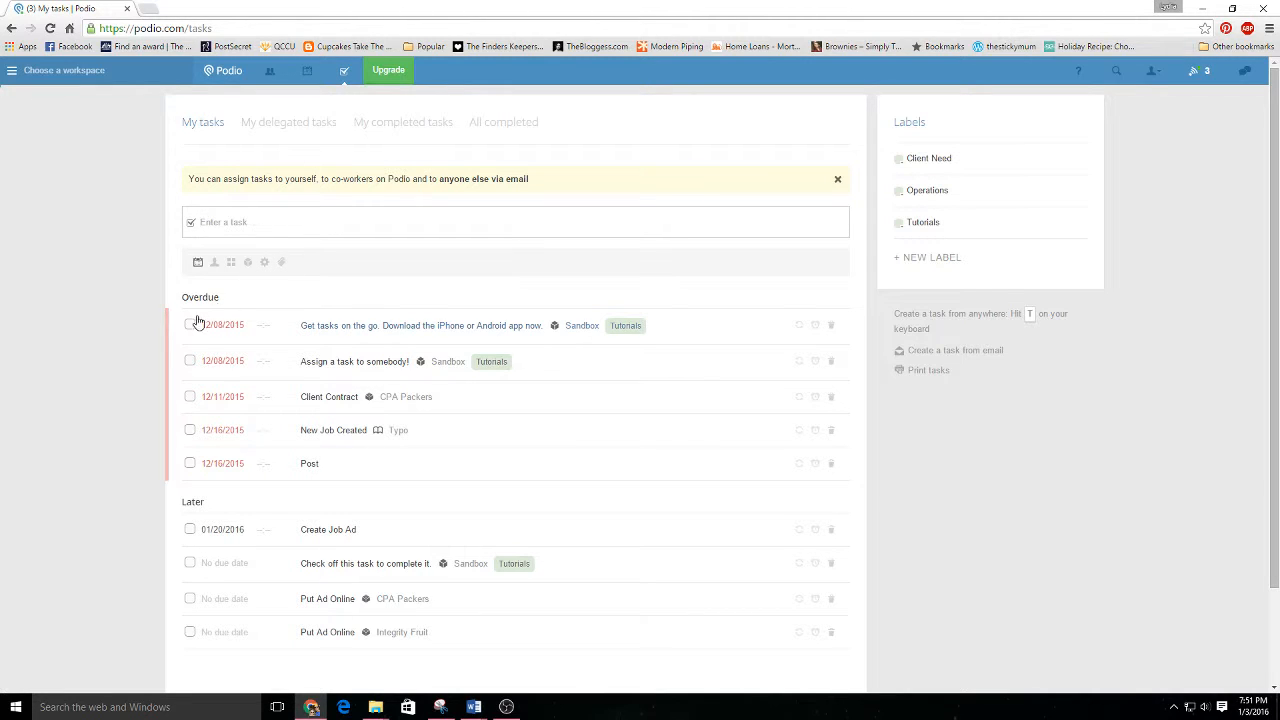
# Mark the two overdue 12/08/2015 Sandbox tutorial tasks, about getting tasks on the go and assigning a task, as completed.
pyautogui.scroll(-1, 227, 431)
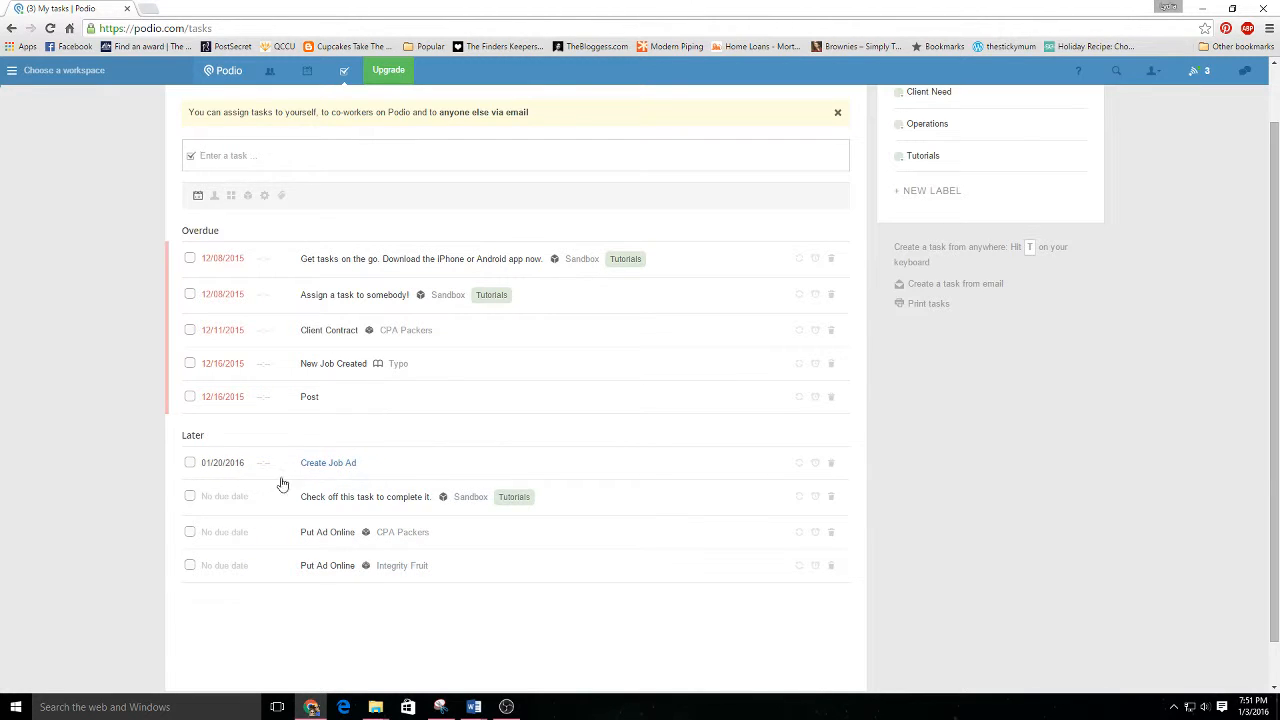
pyautogui.scroll(1, 300, 450)
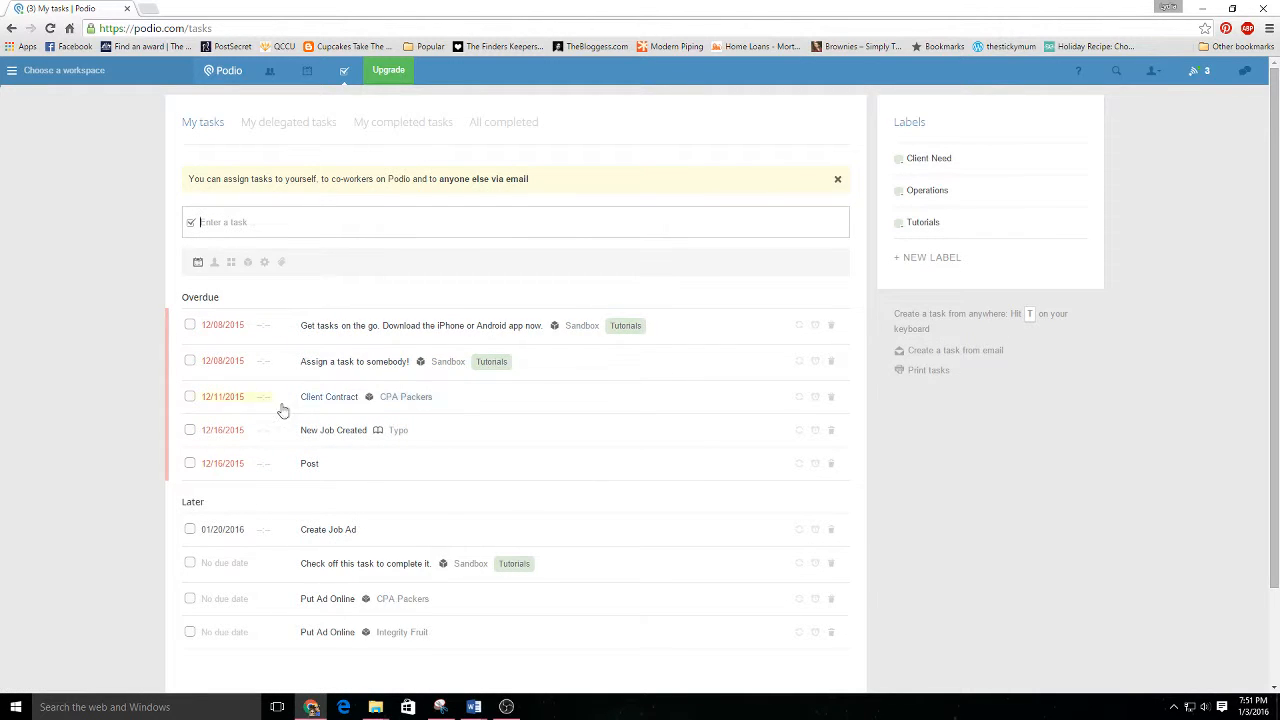
pyautogui.click(190, 328)
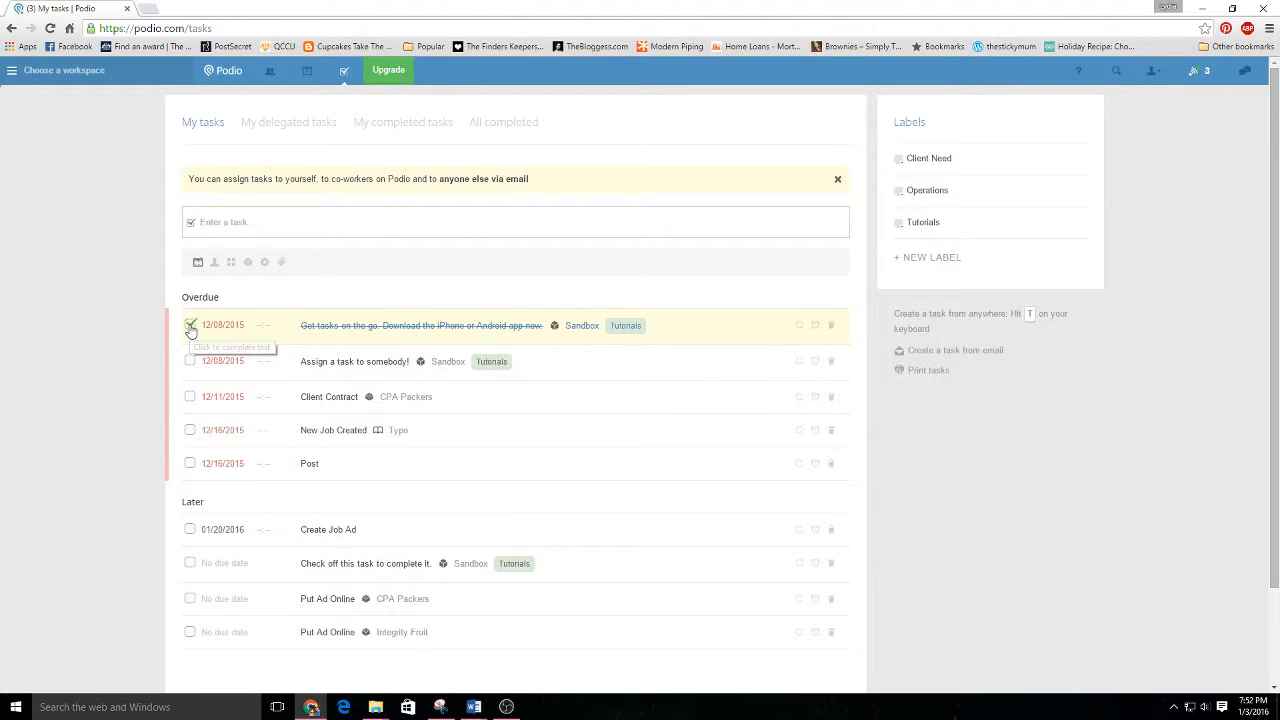
pyautogui.click(192, 363)
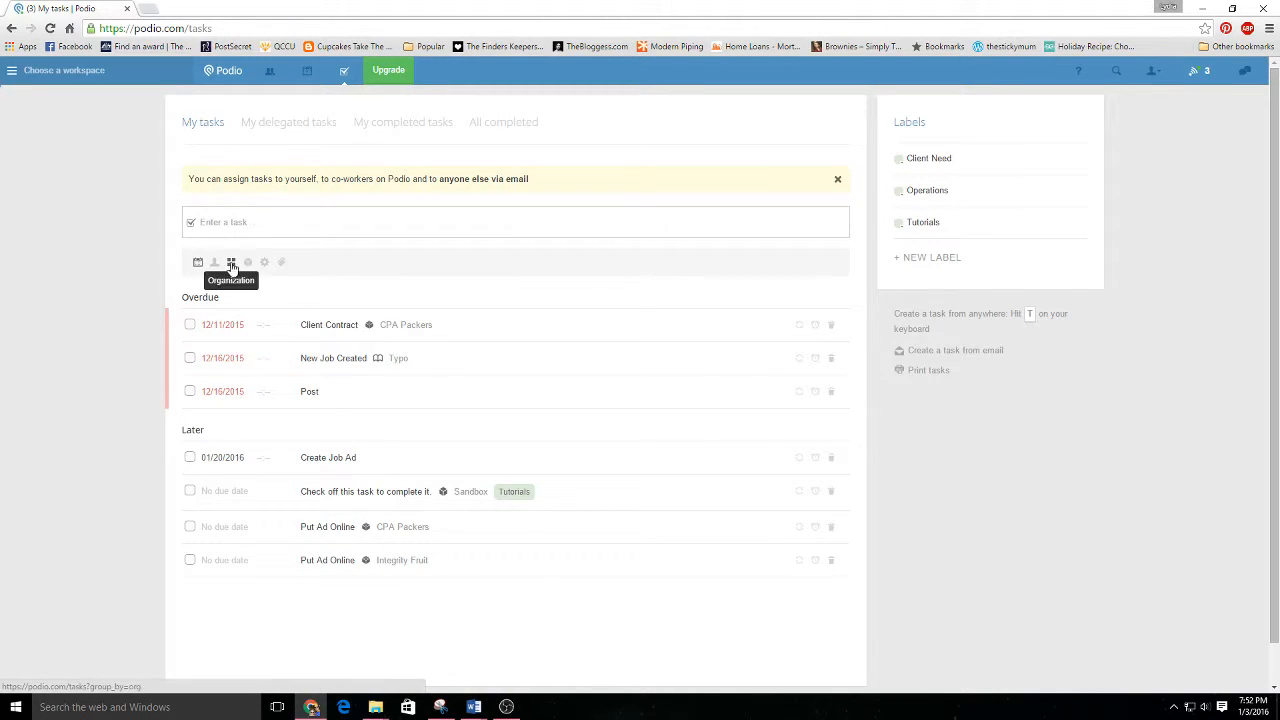
# View my tasks grouped by workspace and by app, and return to grouping by due date.
pyautogui.click(250, 264)
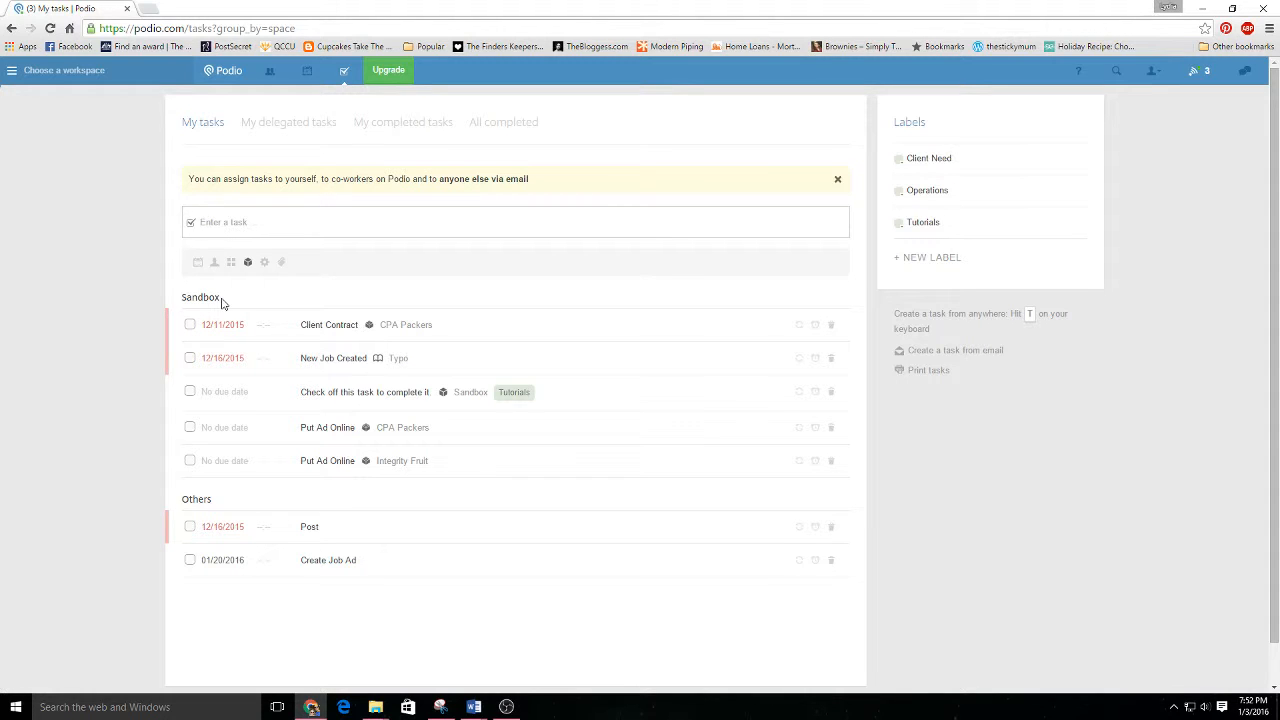
pyautogui.click(264, 263)
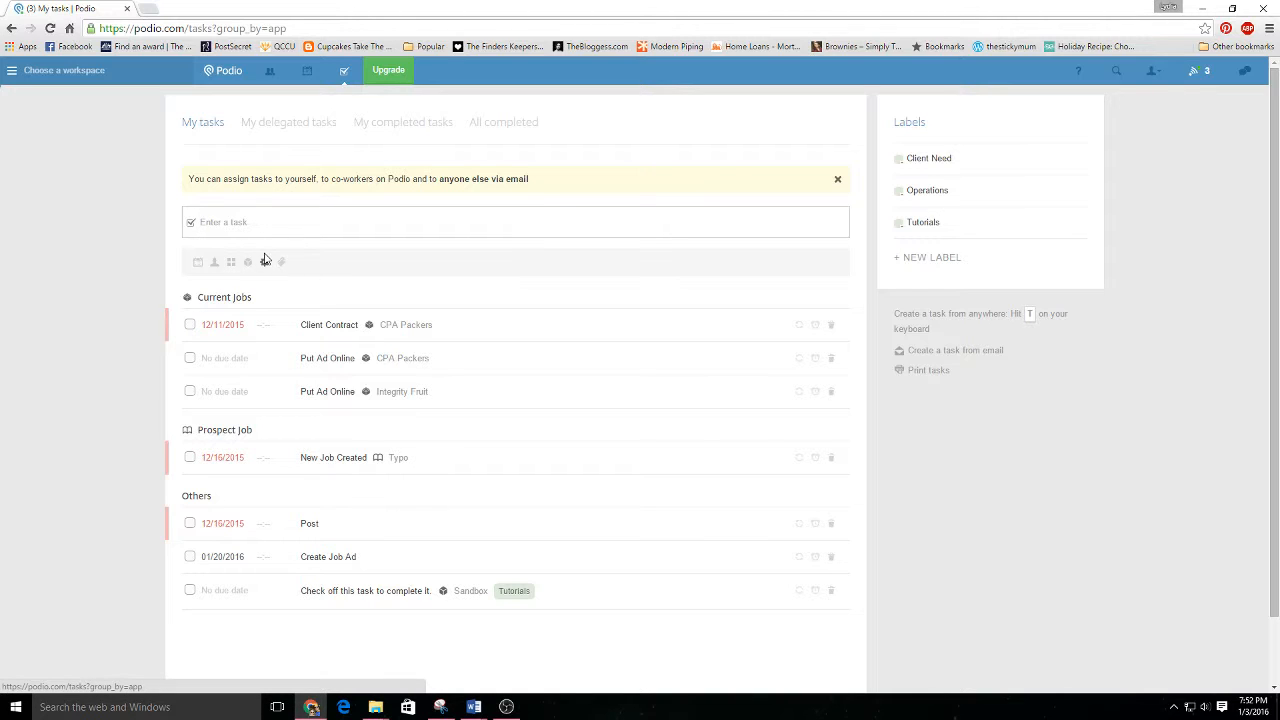
pyautogui.click(198, 263)
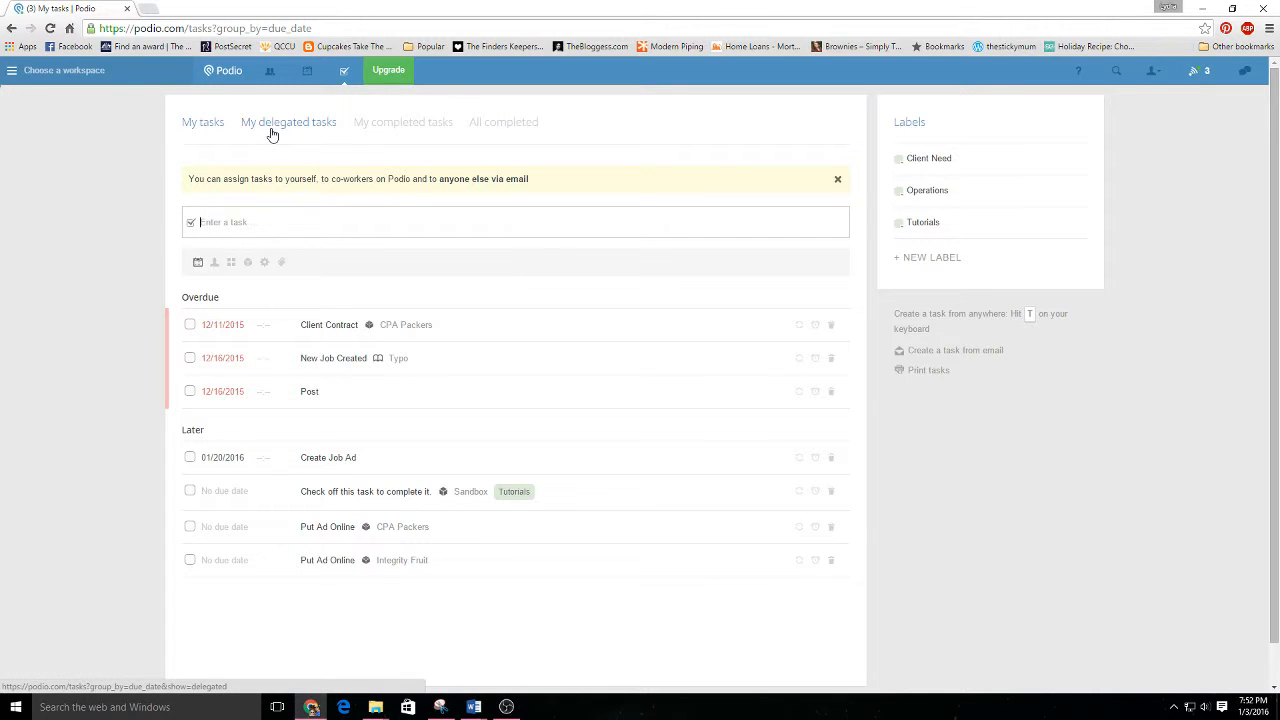
# Try assigning a draft task named t to a connection from the people list, and remove that assignee.
pyautogui.write('t')
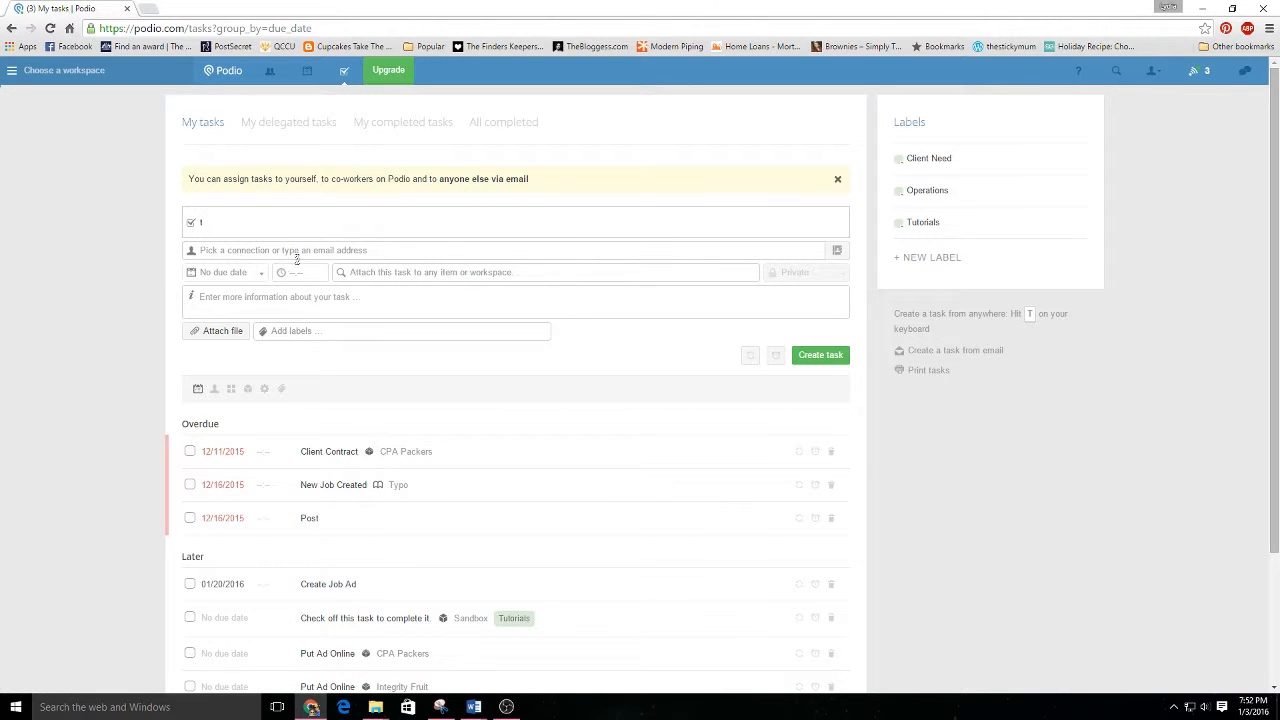
pyautogui.click(279, 255)
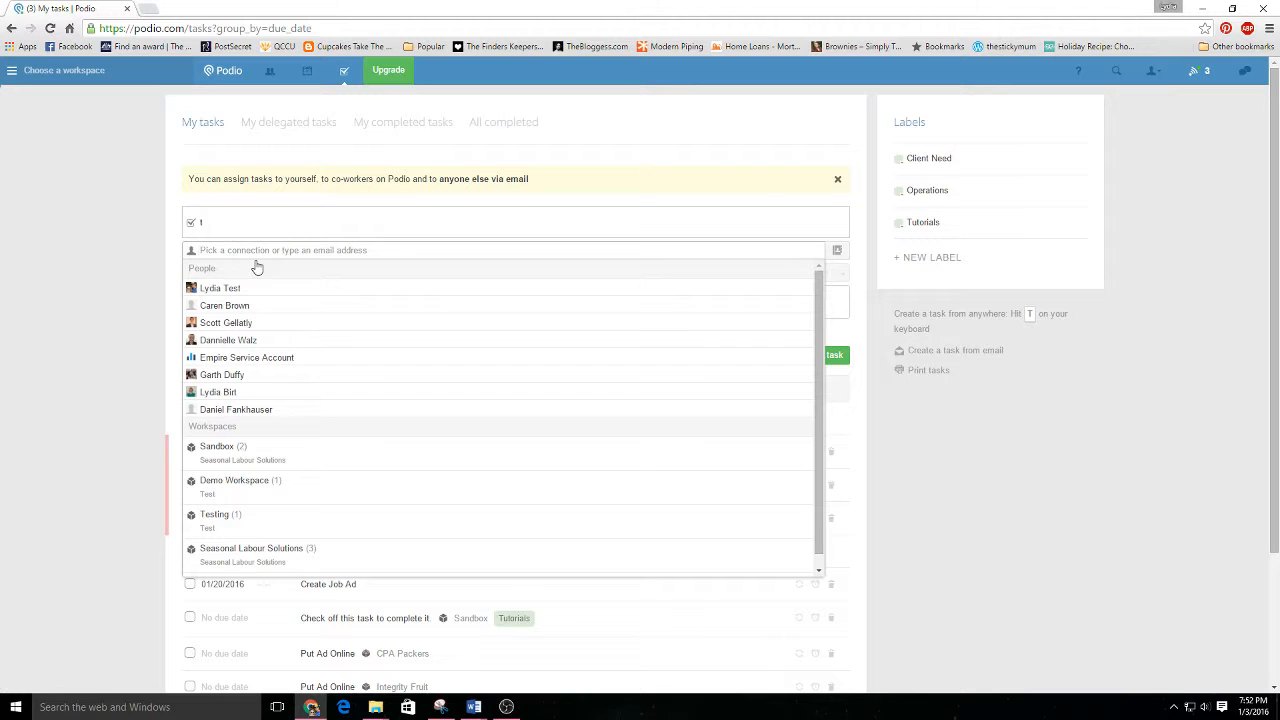
pyautogui.click(222, 307)
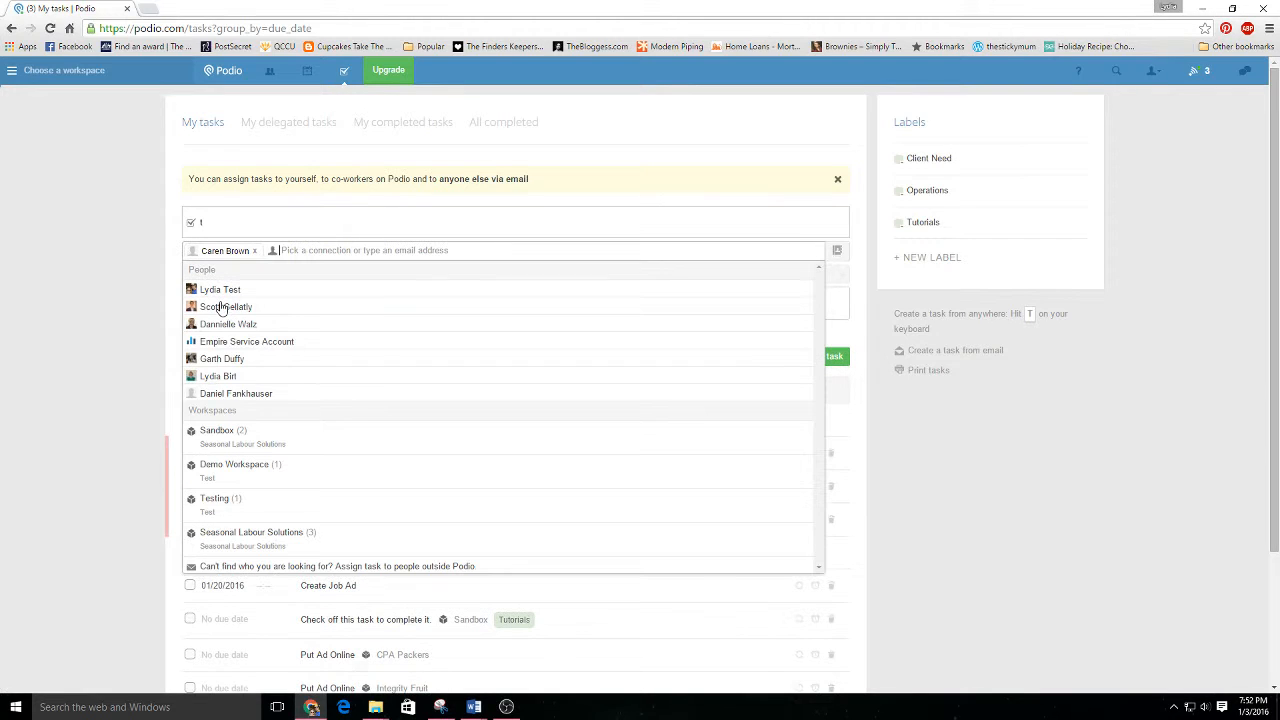
pyautogui.click(254, 251)
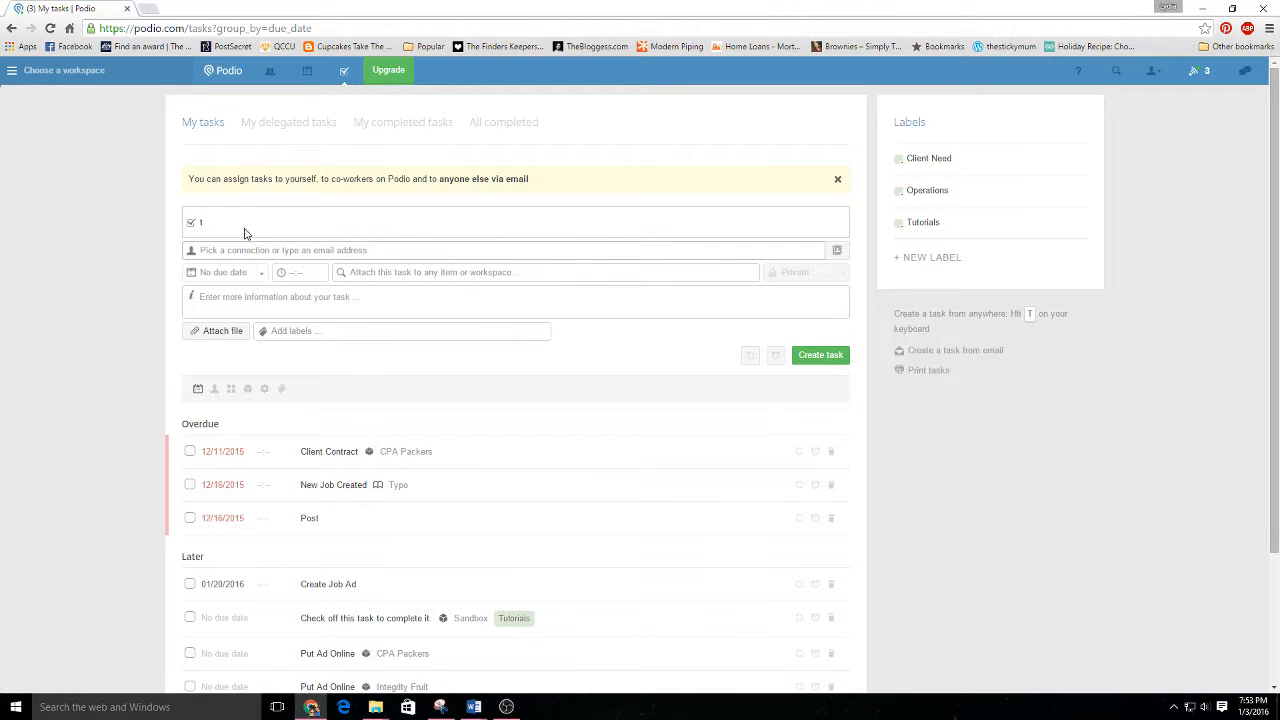
# Review my delegated tasks and the lists of tasks completed by me and by everyone.
pyautogui.click(280, 127)
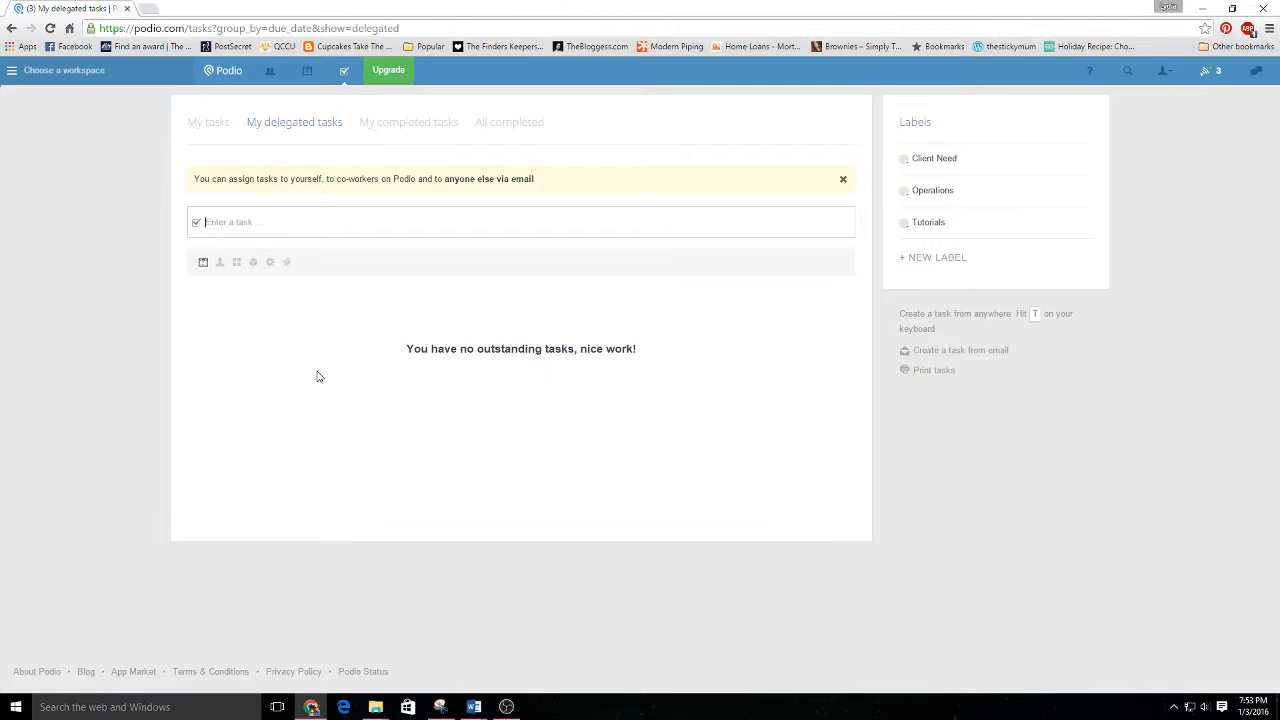
pyautogui.click(414, 132)
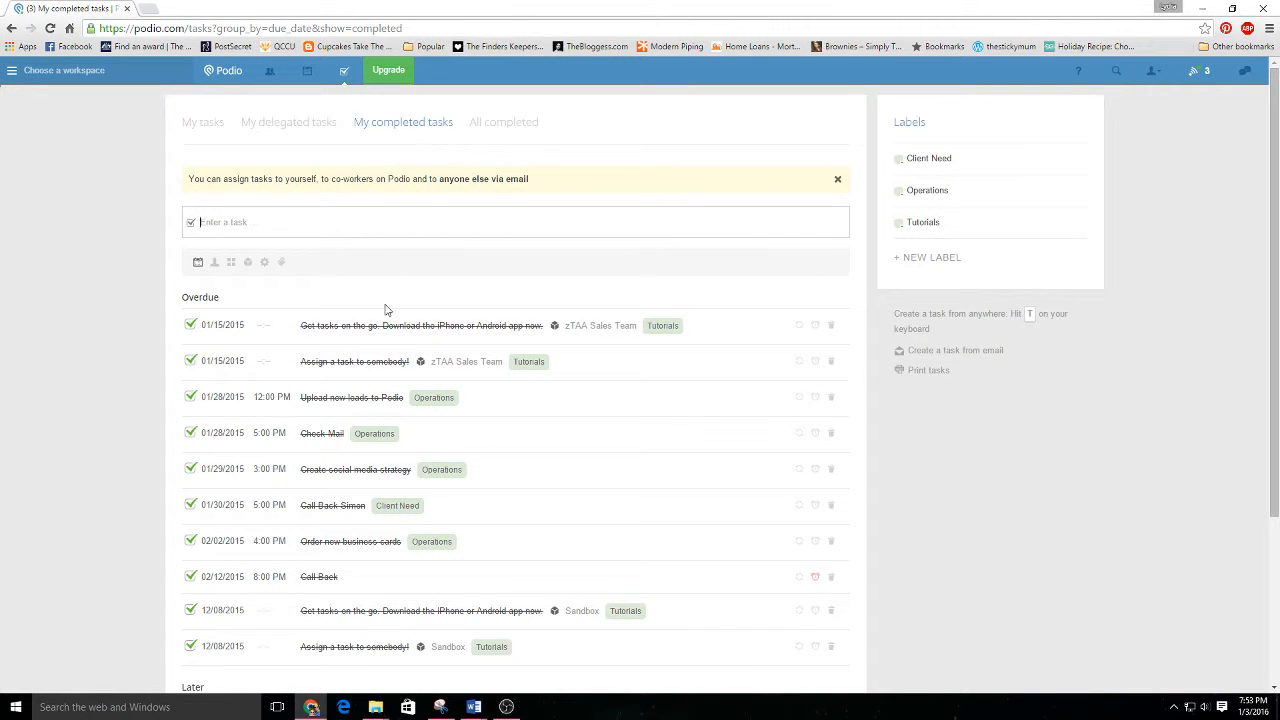
pyautogui.scroll(-2, 375, 355)
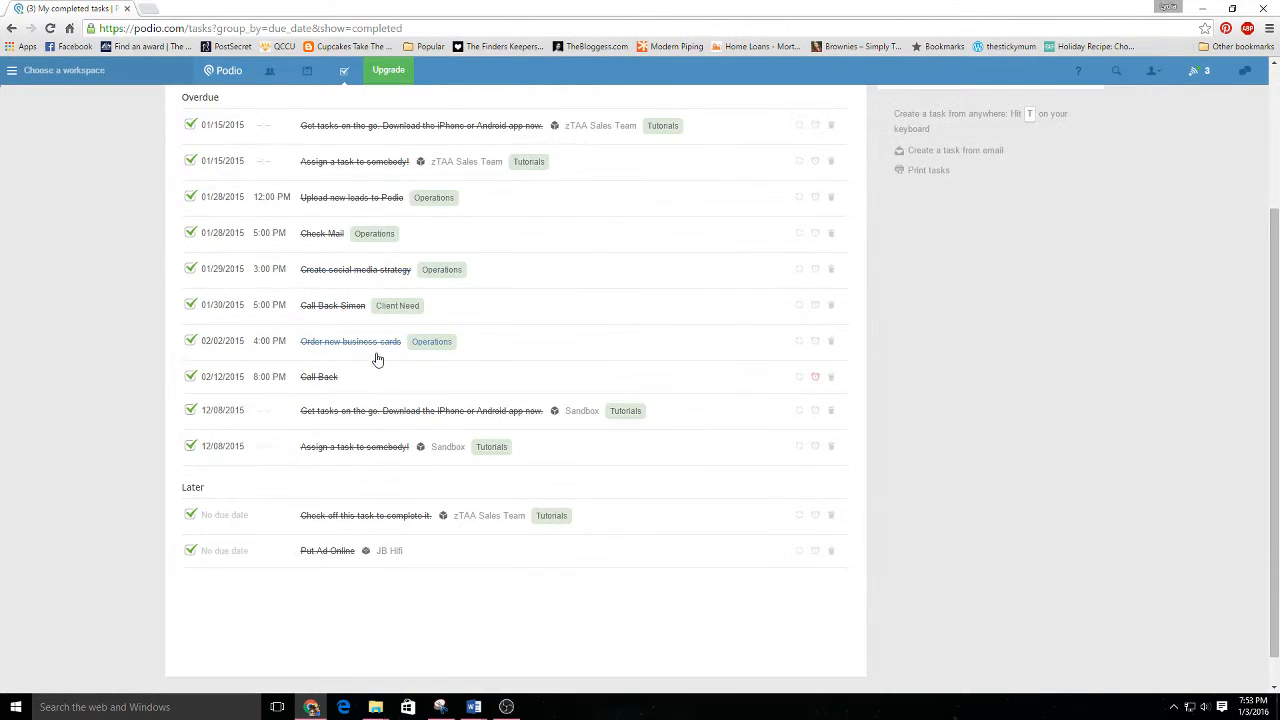
pyautogui.scroll(3, 377, 358)
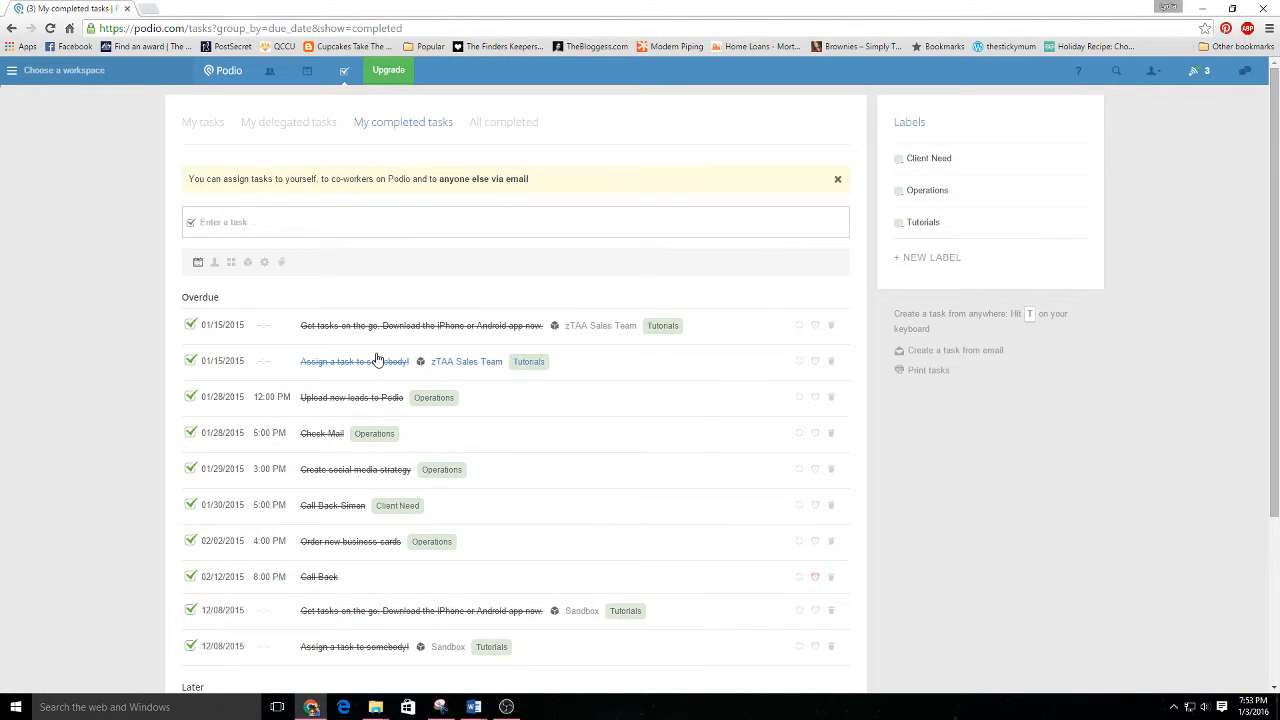
pyautogui.click(510, 134)
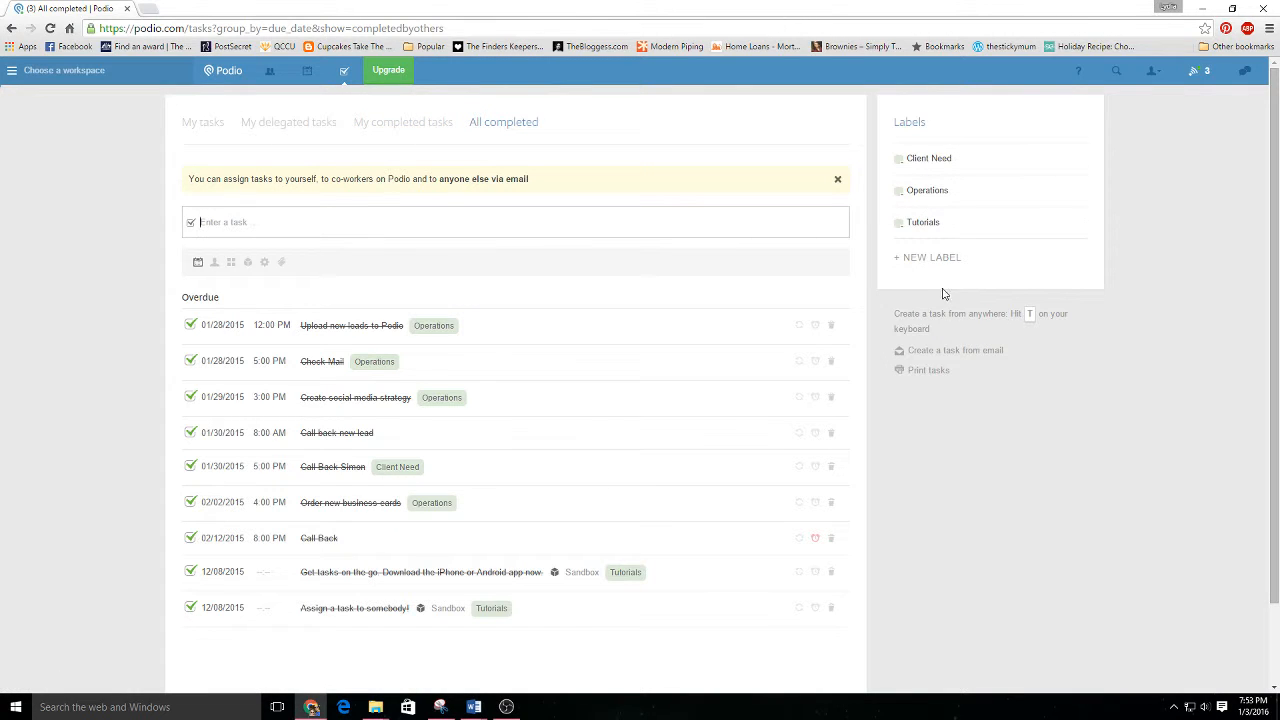
# View the options for creating a task from email and close them without adding an address.
pyautogui.click(981, 355)
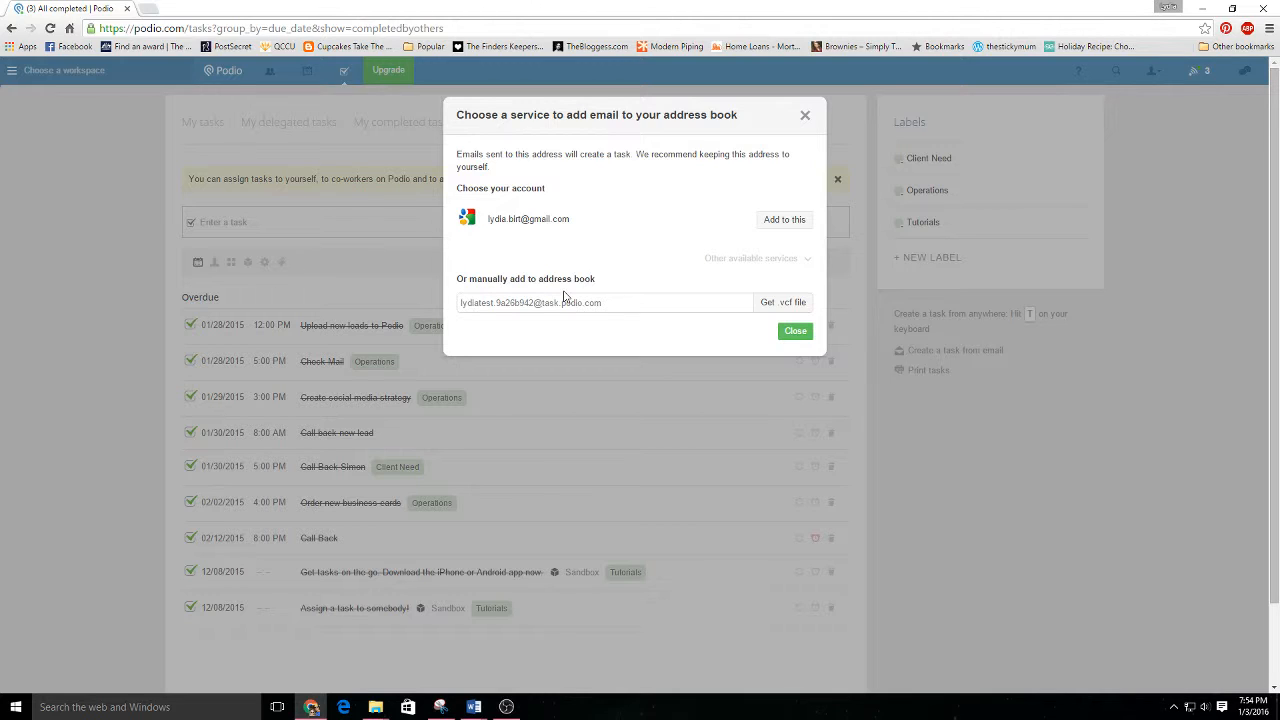
pyautogui.click(806, 115)
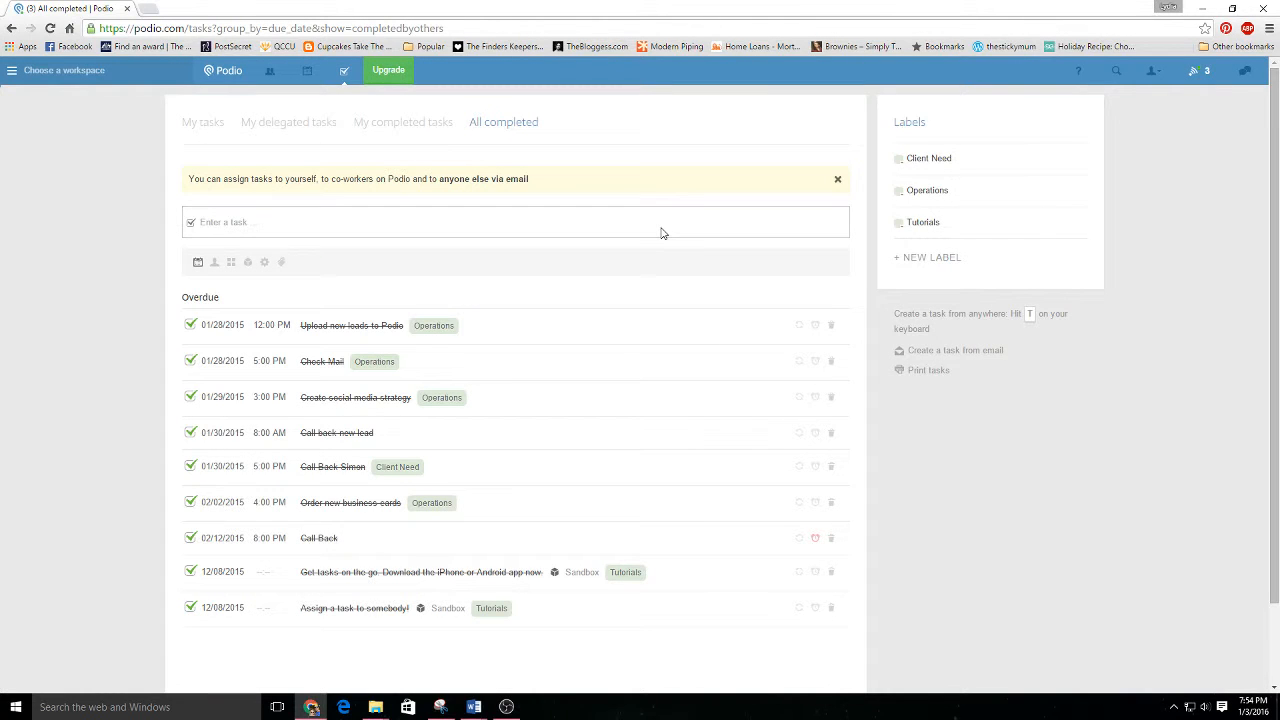
pyautogui.click(226, 219)
pyautogui.write('g')
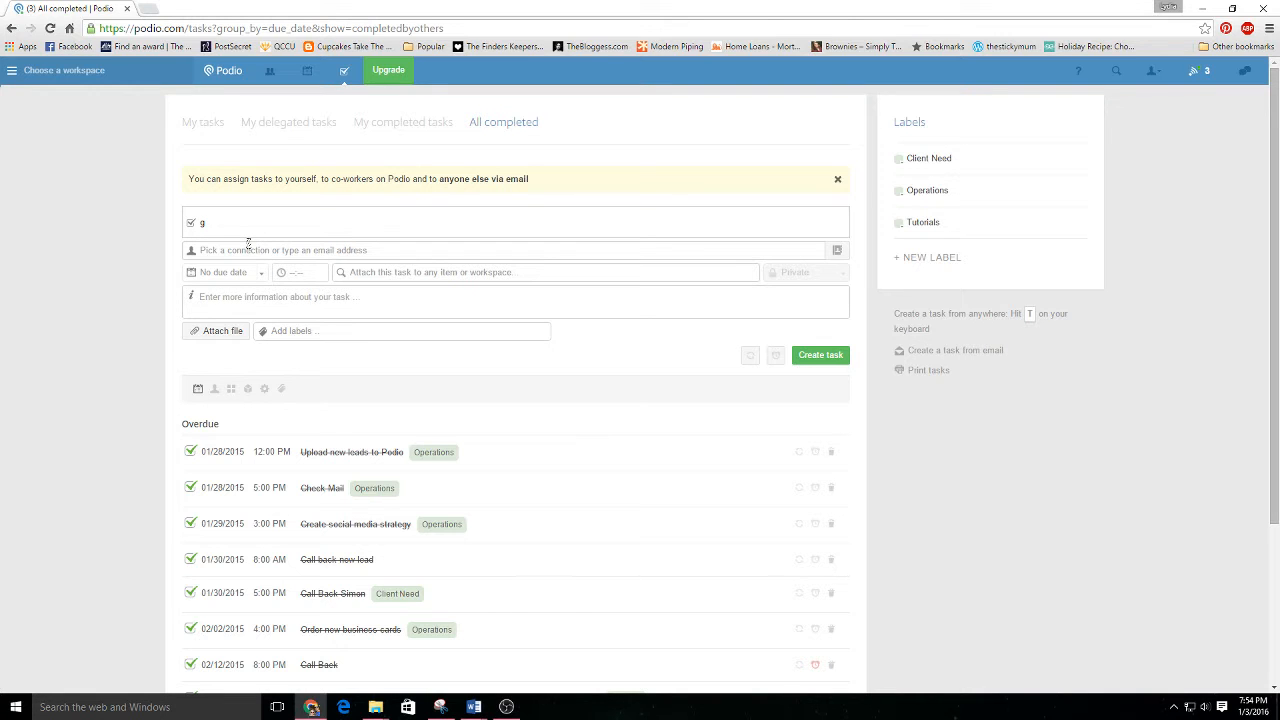
pyautogui.press('BackSpace')
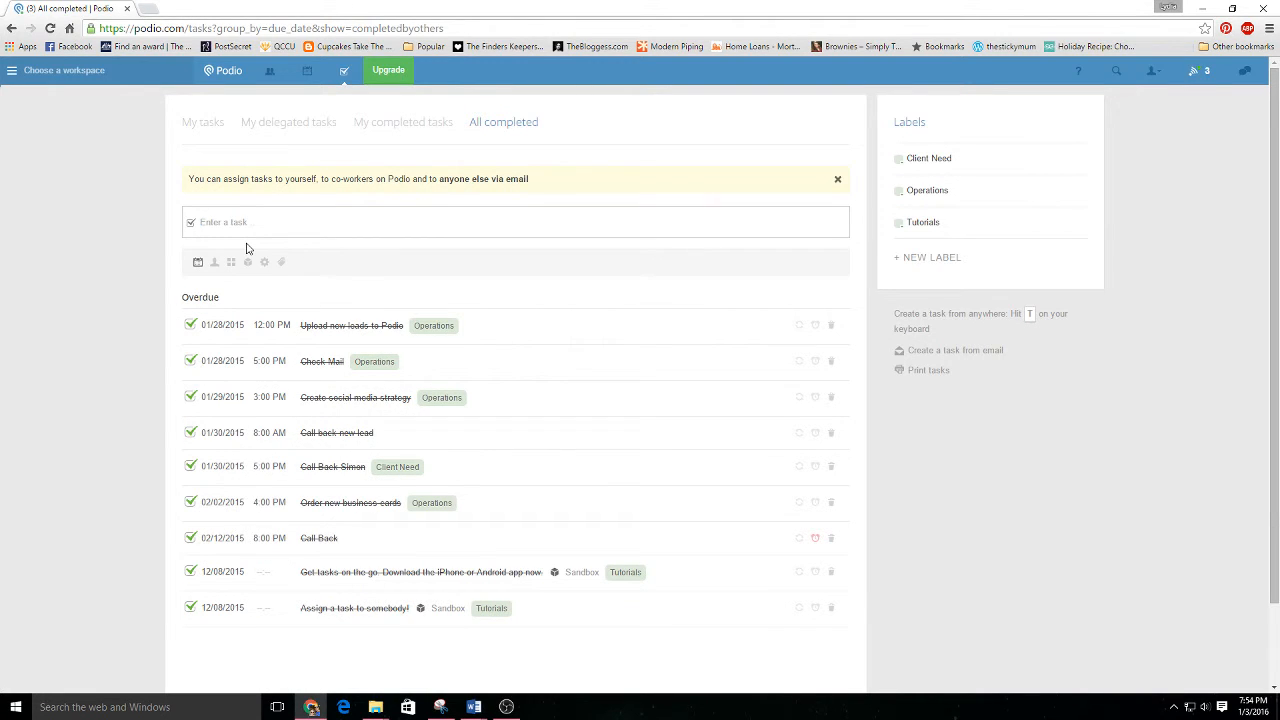